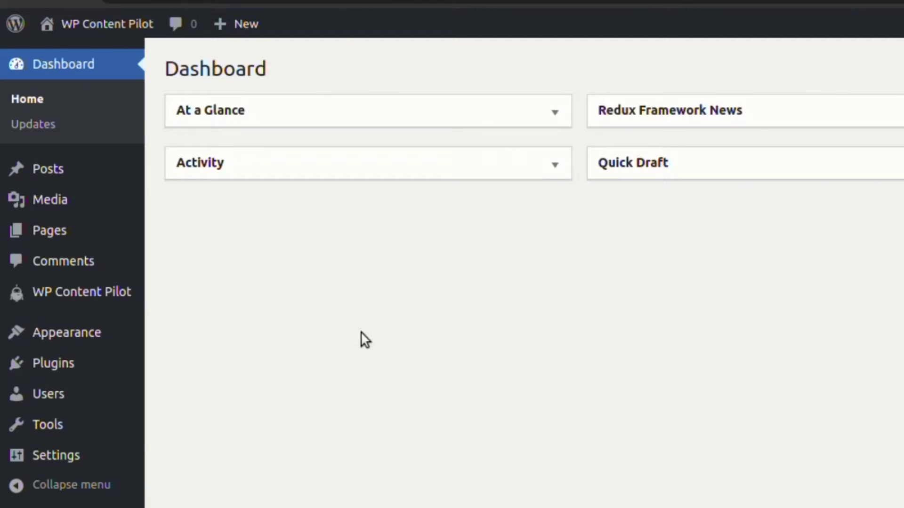
Step: Create a new Ezine-articles campaign titled EzineArticle from All Campaigns > Add New
mouse_move(83, 298)
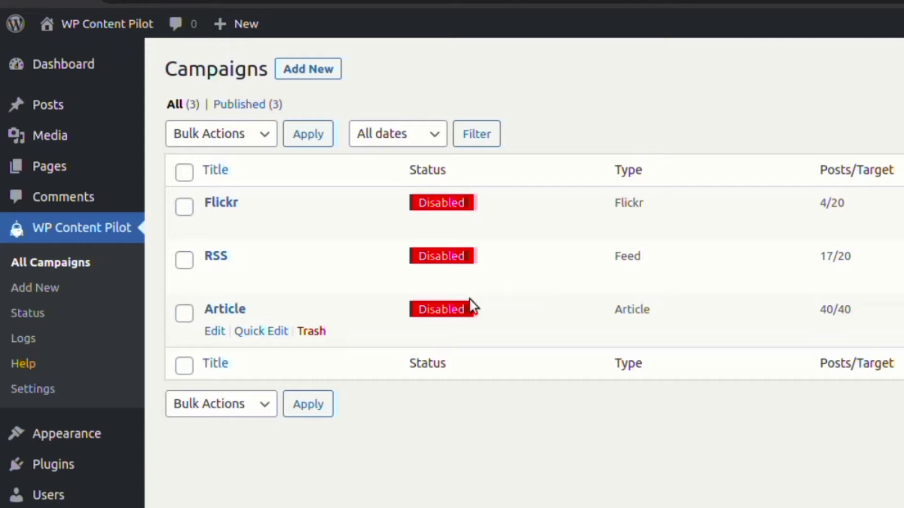
click(299, 66)
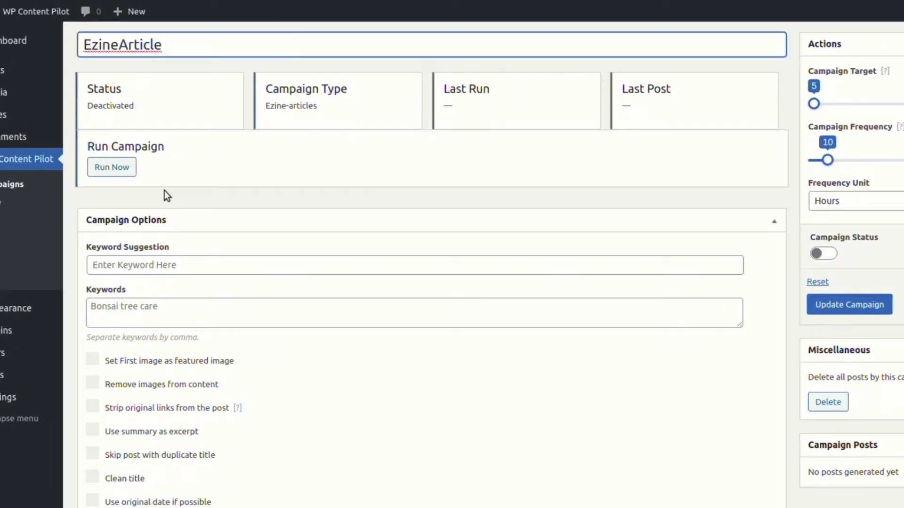
Step: Add 'health and fitness' as the campaign keyword from the keyword suggestions
click(139, 328)
text(healt)
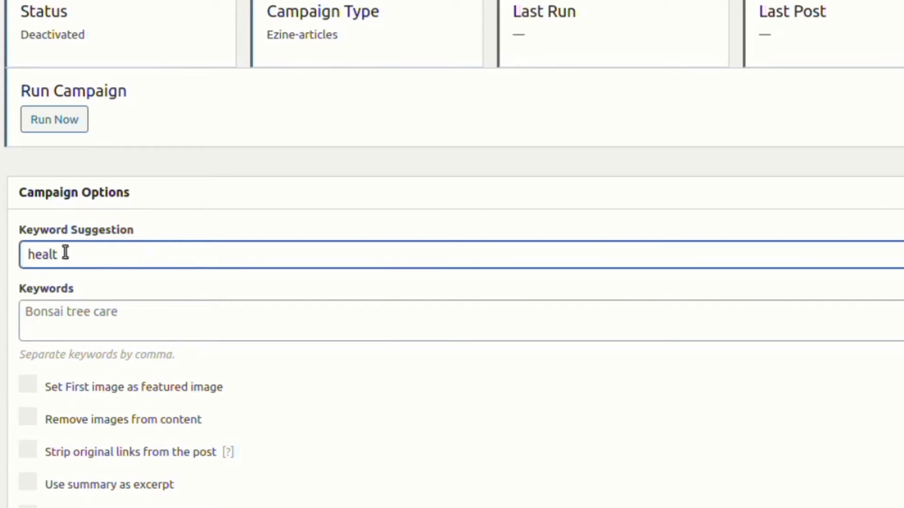
text(h and fit)
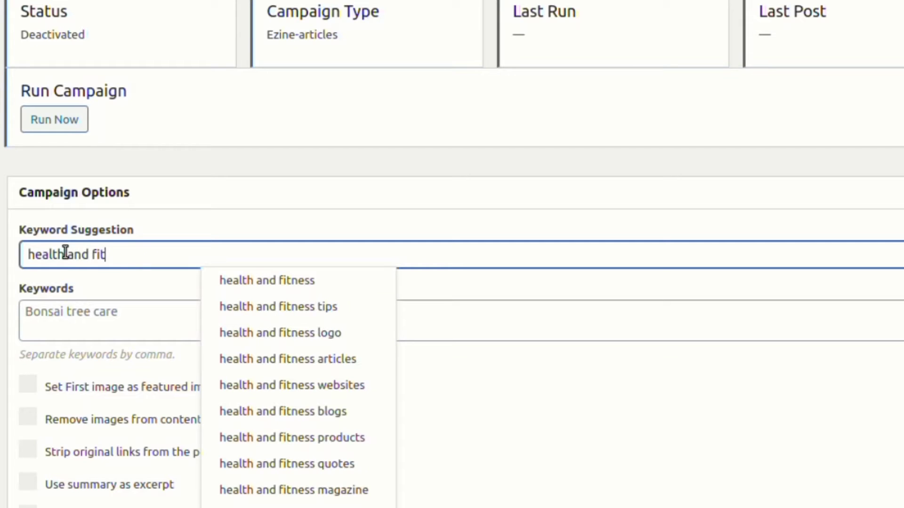
click(276, 294)
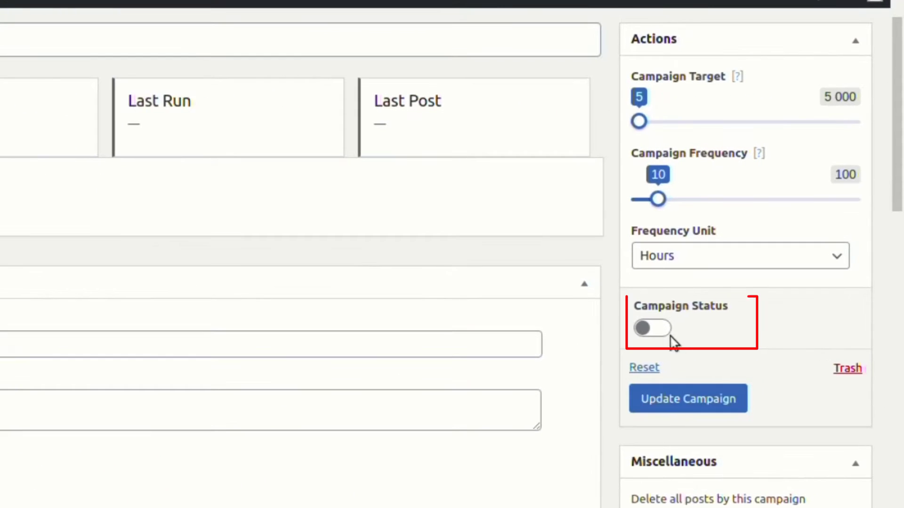
Step: Turn the campaign status on and set it to run every 1 minute with a target of 25 posts
click(670, 335)
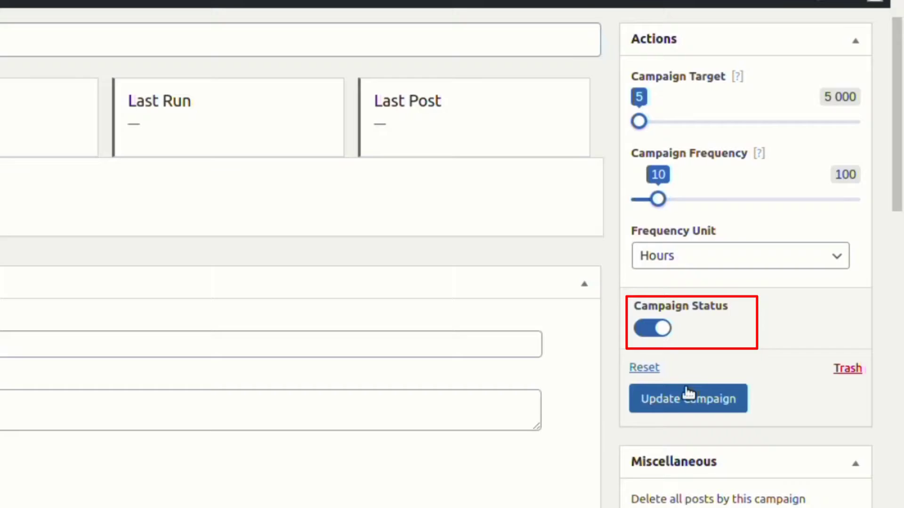
click(690, 395)
click(654, 353)
click(672, 381)
drag(658, 295, 635, 296)
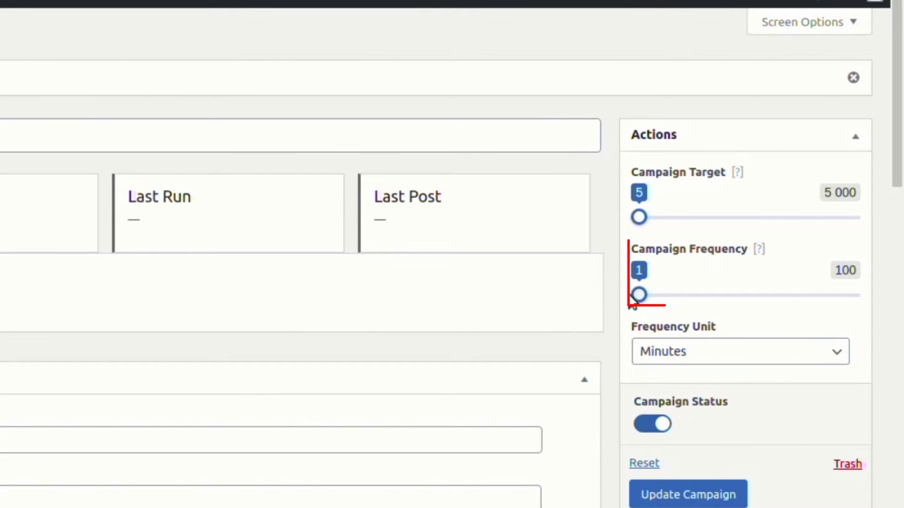
drag(646, 218, 639, 231)
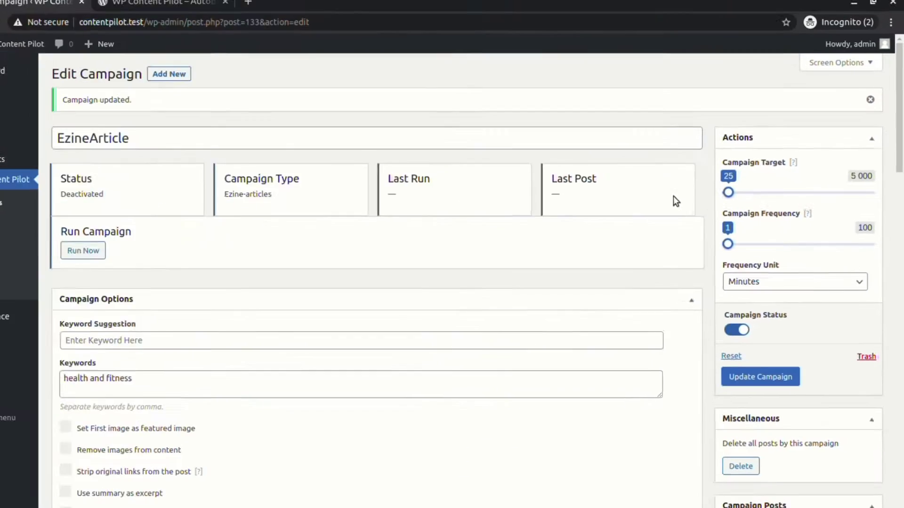
Step: Enable first image as featured image, summary as excerpt, skip duplicate titles and use original dates
scroll(344, 244, down, 3)
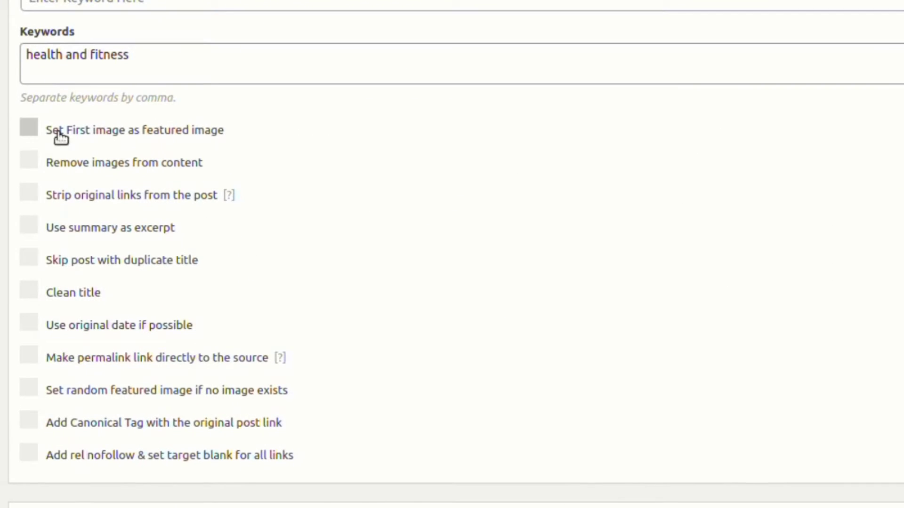
click(159, 140)
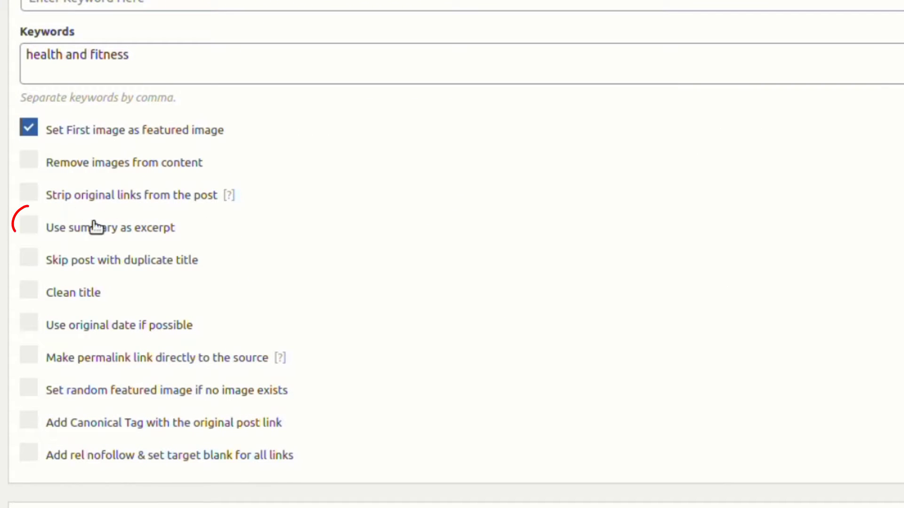
click(96, 228)
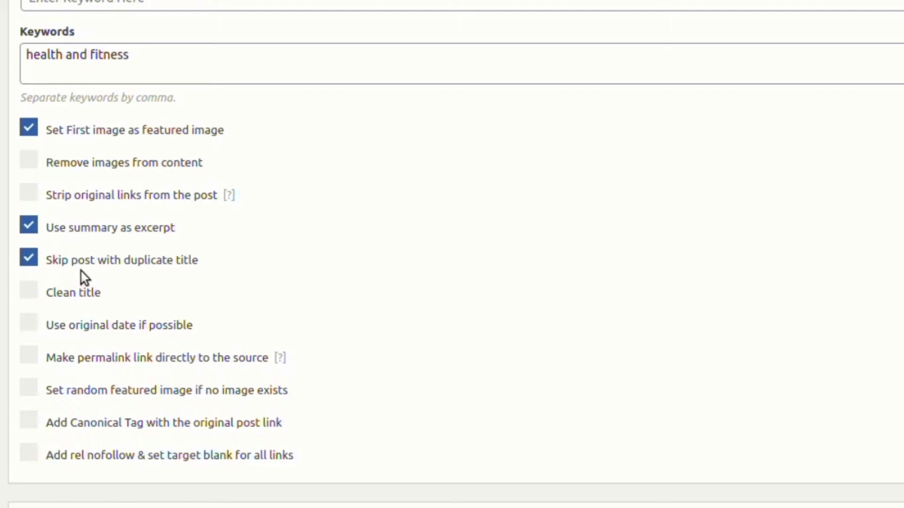
scroll(81, 272, down, 3)
click(117, 190)
scroll(116, 190, down, 10)
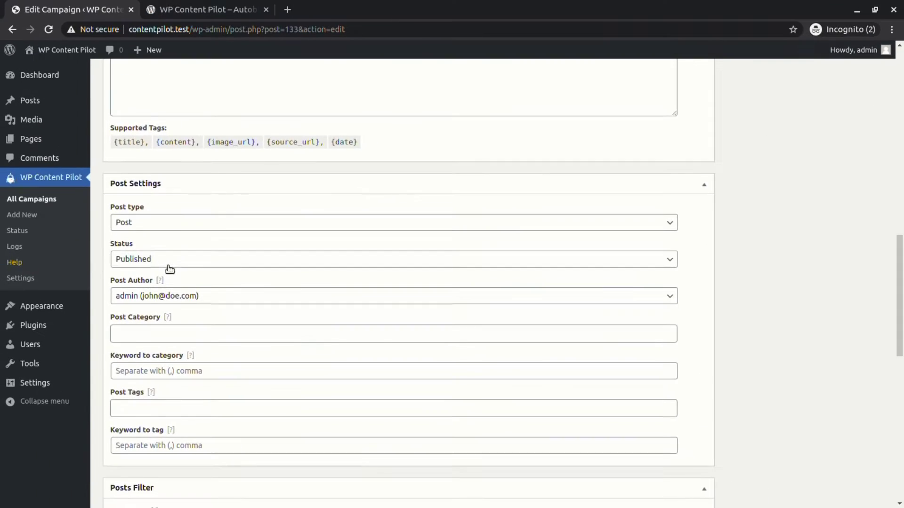
scroll(170, 269, up, 15)
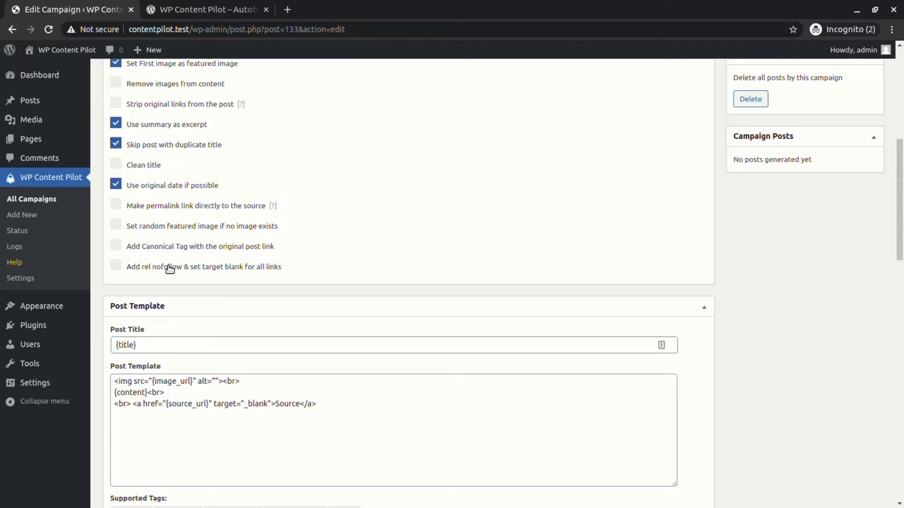
Step: Save and activate the campaign, then run it once to generate a post
click(775, 363)
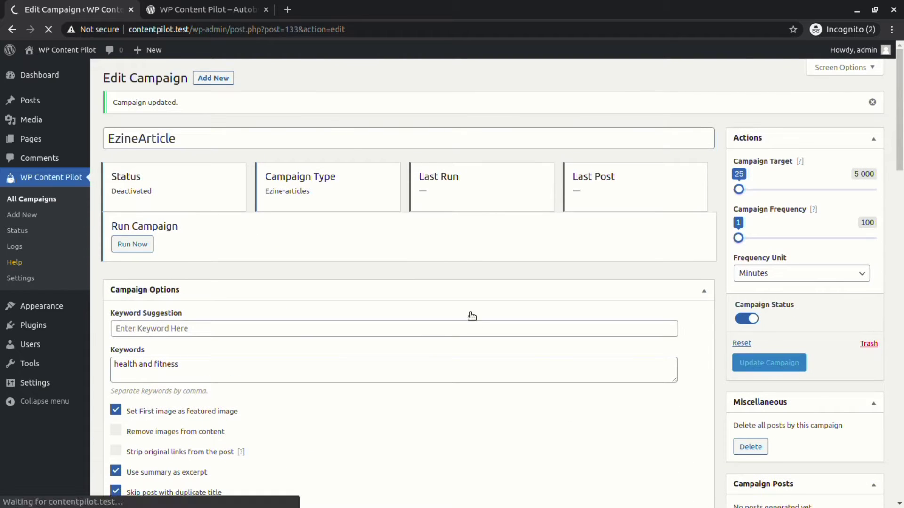
click(132, 245)
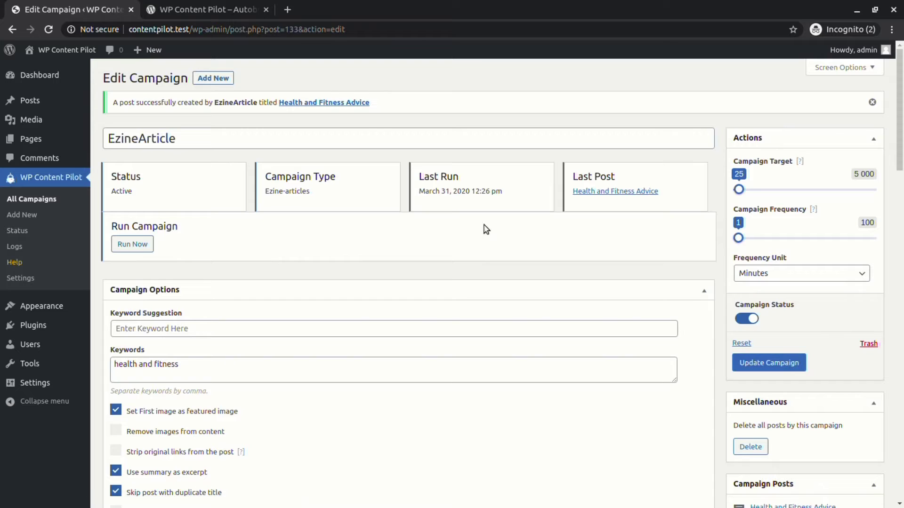
middle_click(333, 103)
Step: Review the generated post 'Health and Fitness Advice' and return to the campaign editor
click(214, 8)
scroll(312, 242, down, 3)
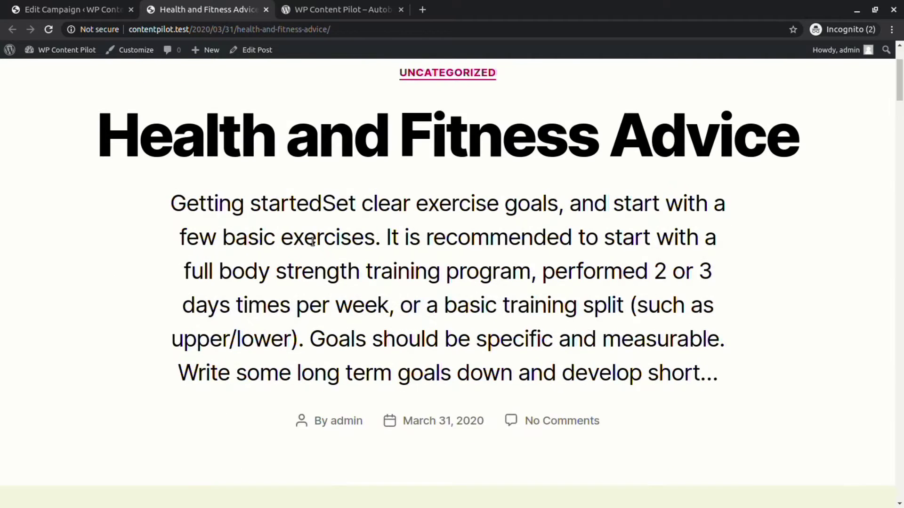
scroll(313, 242, down, 3)
scroll(404, 333, up, 3)
scroll(432, 326, down, 6)
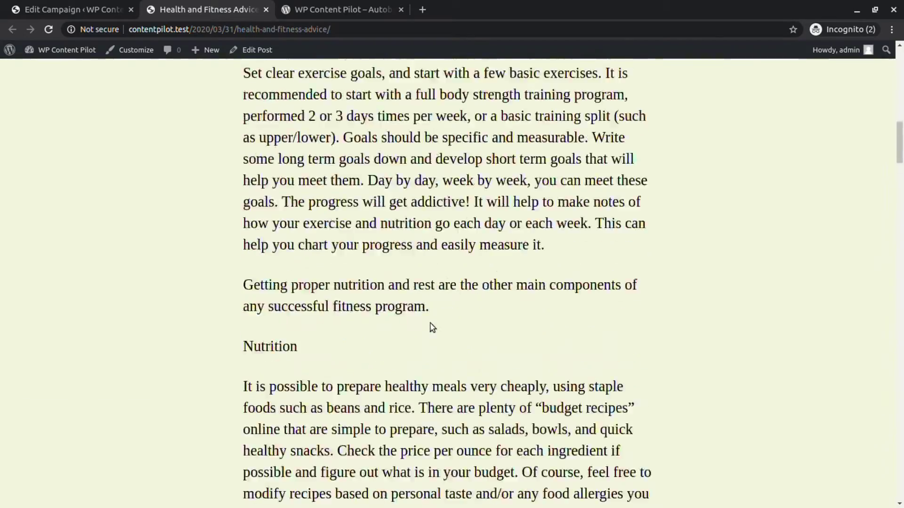
scroll(432, 326, down, 20)
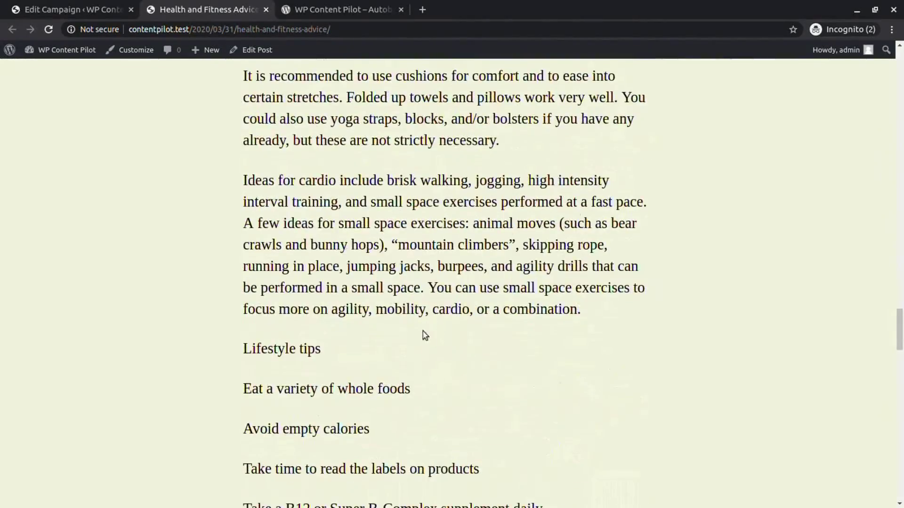
click(97, 6)
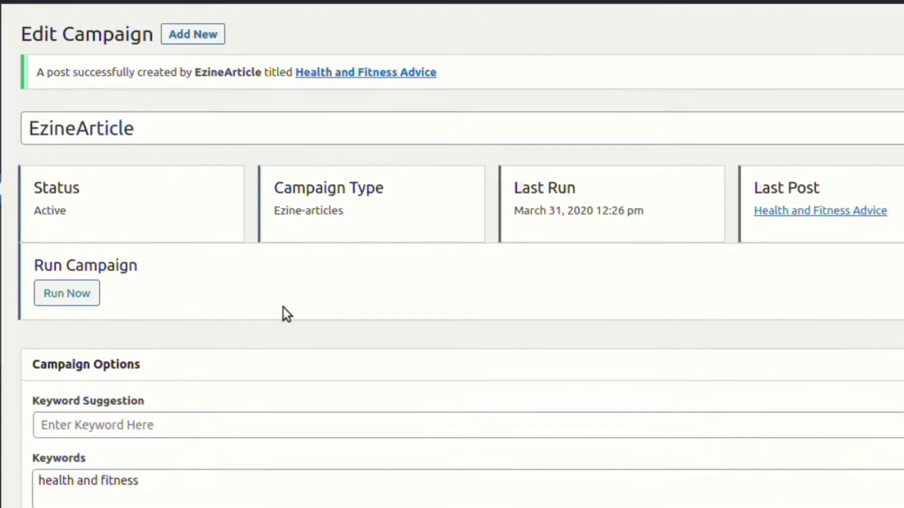
Step: Add a {date} line ending in <br> right after the {content} line of the post template
scroll(270, 256, down, 10)
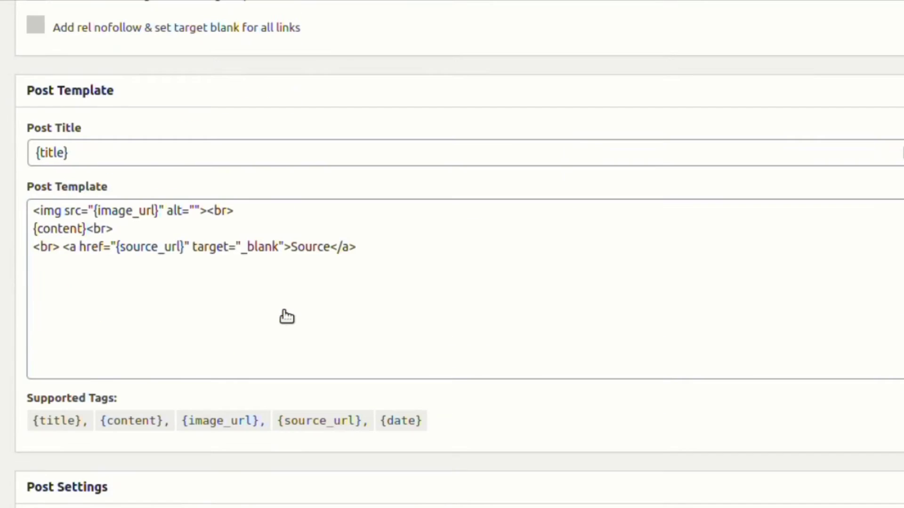
scroll(286, 316, down, 4)
scroll(282, 313, up, 2)
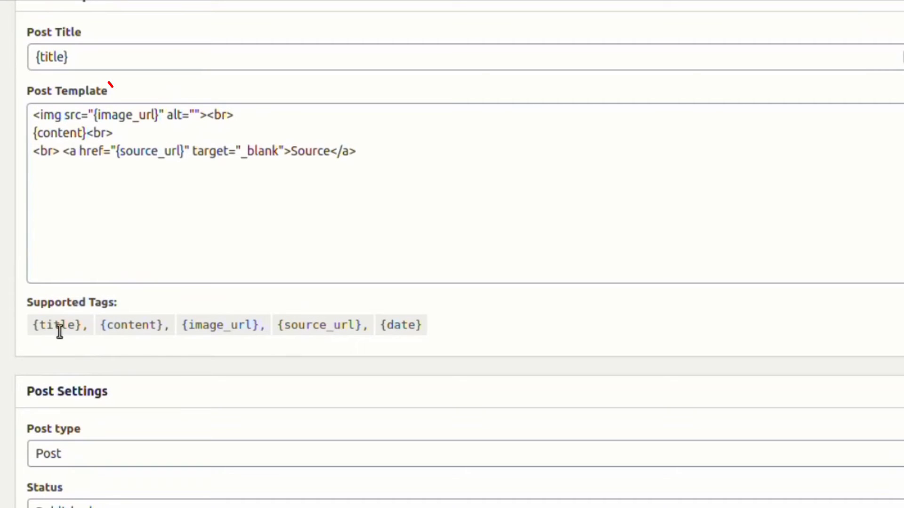
click(382, 326)
scroll(307, 316, up, 3)
click(150, 277)
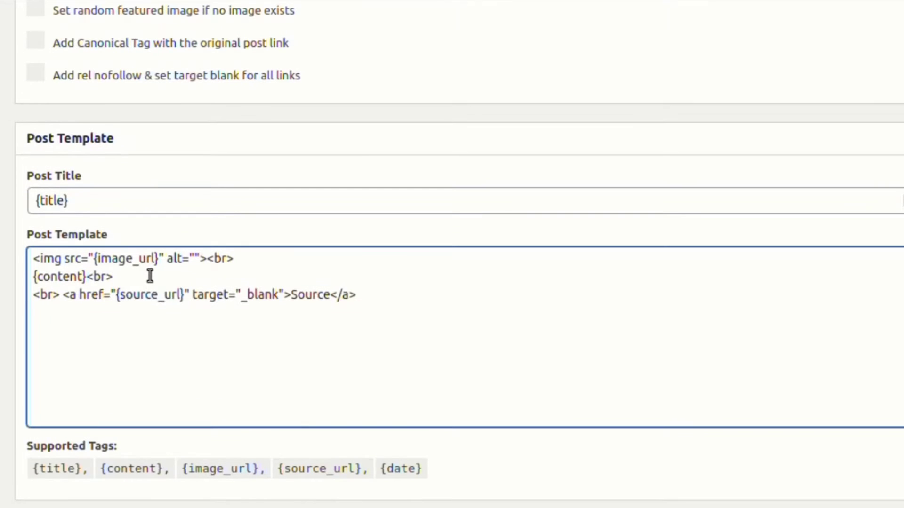
key(Return)
drag(88, 278, 115, 278)
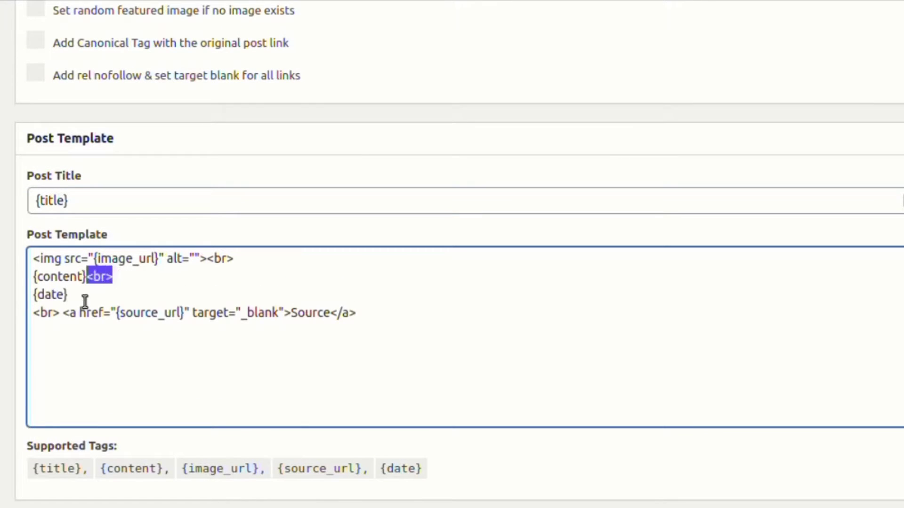
key(ctrl+c)
click(85, 296)
key(ctrl+v)
Step: Assign the Ezine category and the Ezine tag to generated posts
scroll(135, 348, down, 9)
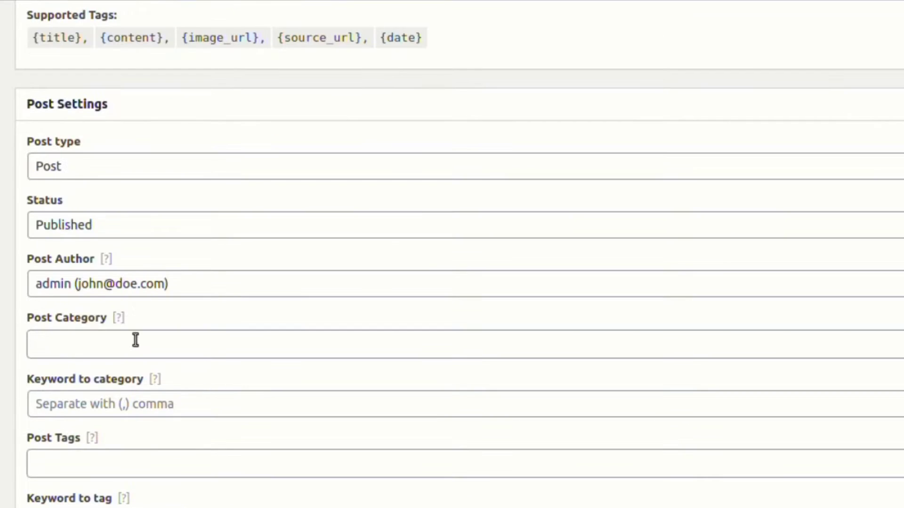
click(94, 347)
scroll(111, 490, down, 3)
scroll(111, 491, up, 3)
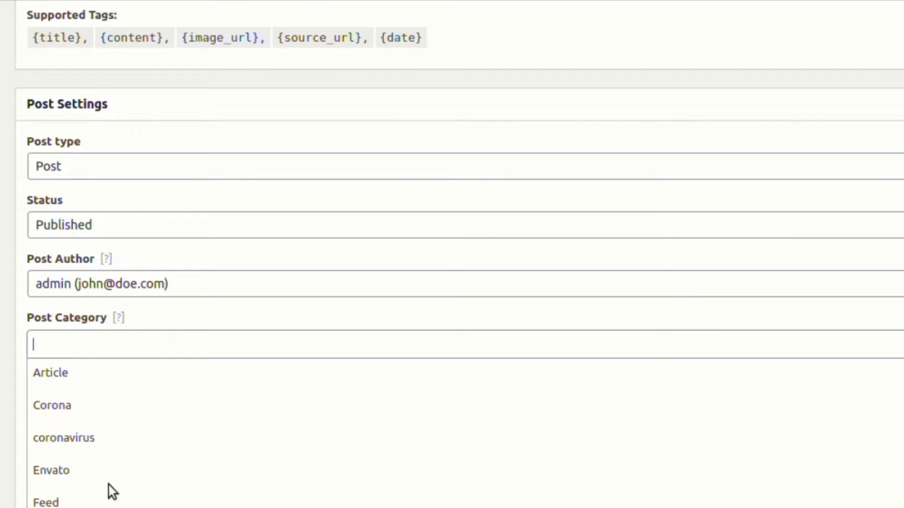
click(65, 353)
click(65, 353)
click(95, 502)
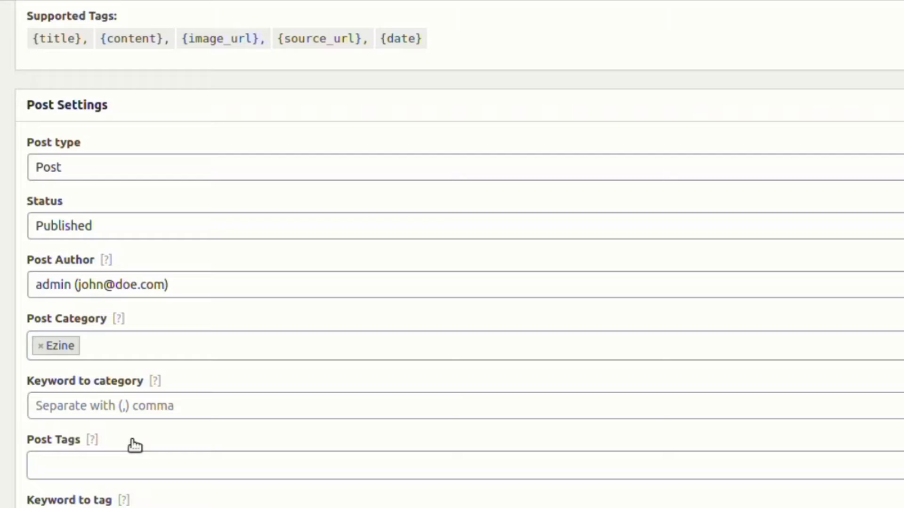
scroll(135, 445, down, 4)
click(104, 274)
scroll(80, 367, down, 2)
click(75, 337)
Step: Map the keyword 'health' to both a category rule and a tag rule
click(110, 213)
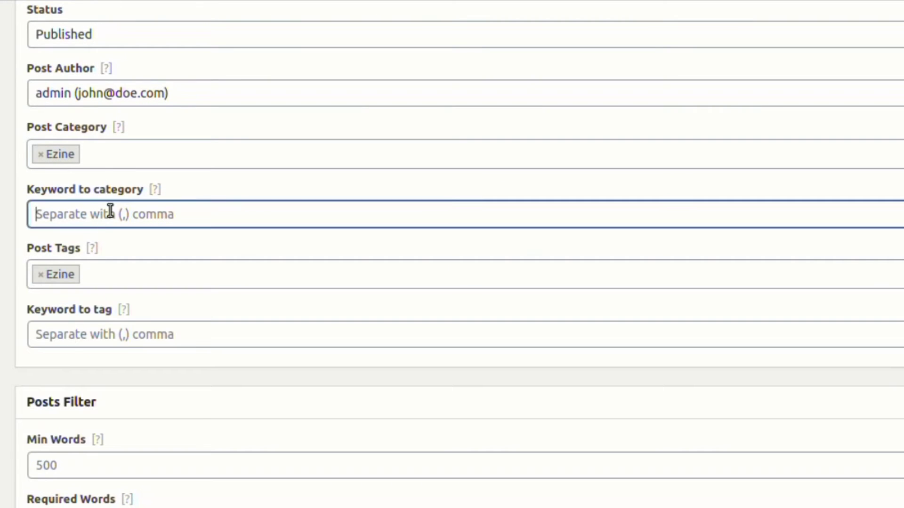
text(health)
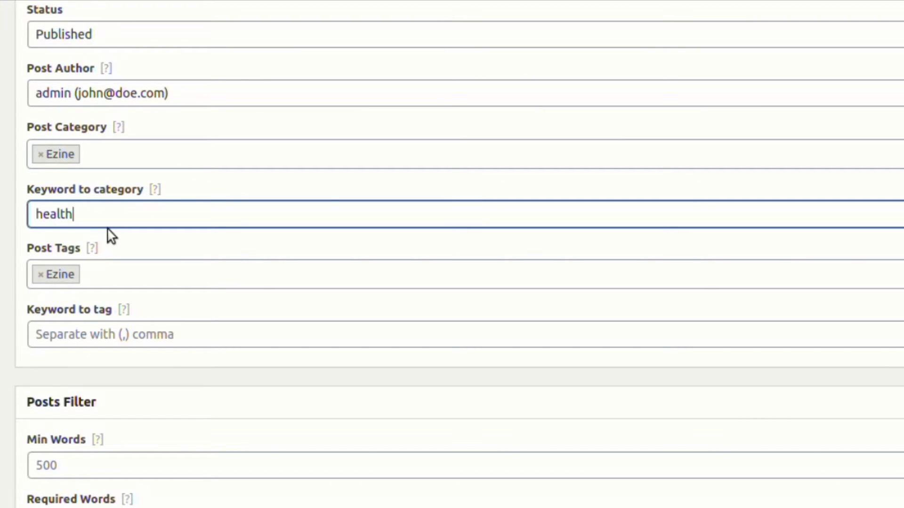
click(68, 343)
key(ctrl+v)
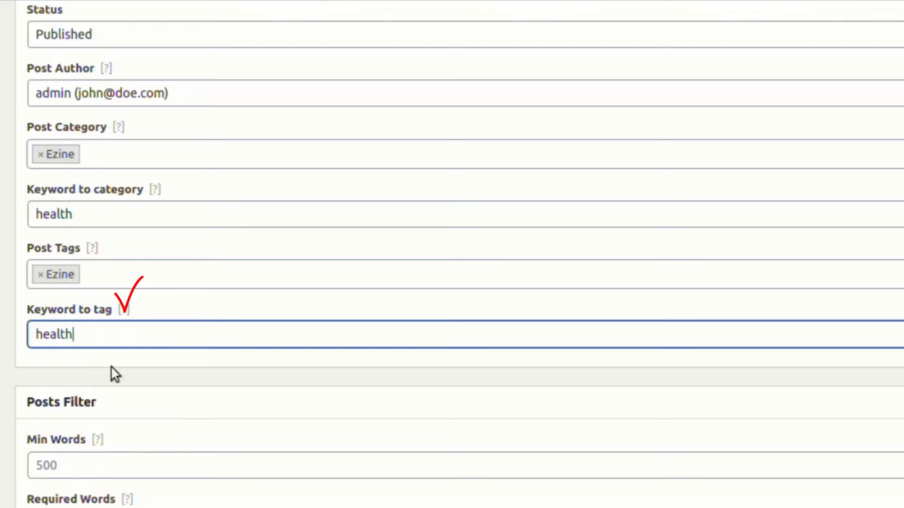
click(113, 372)
Step: Set the minimum word count to 600 and add 'health' as a required word
scroll(112, 372, down, 5)
click(93, 228)
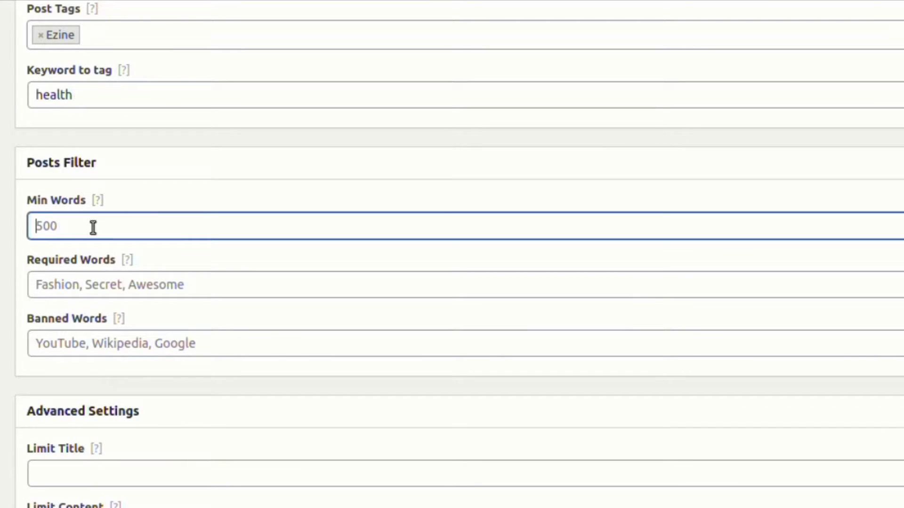
scroll(83, 230, down, 2)
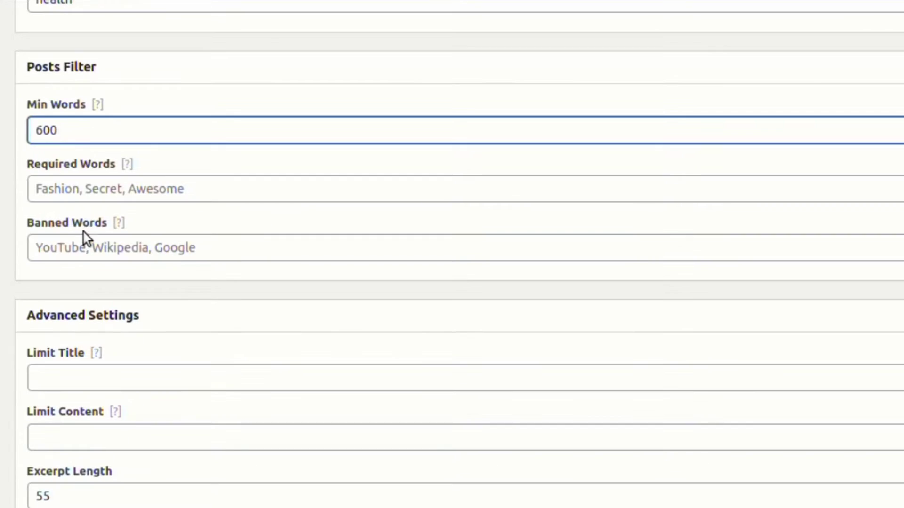
click(81, 193)
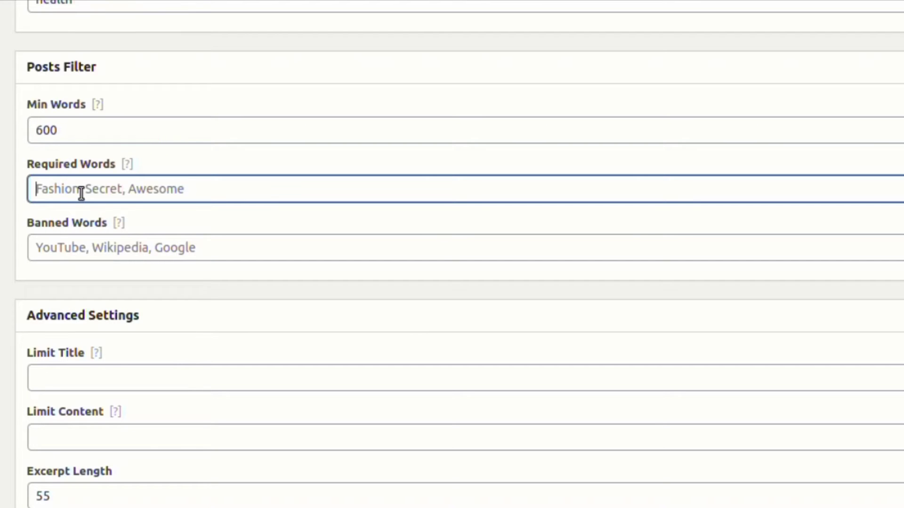
text(health)
scroll(81, 193, down, 4)
Step: Set the excerpt length to 15 and update the campaign
double_click(38, 308)
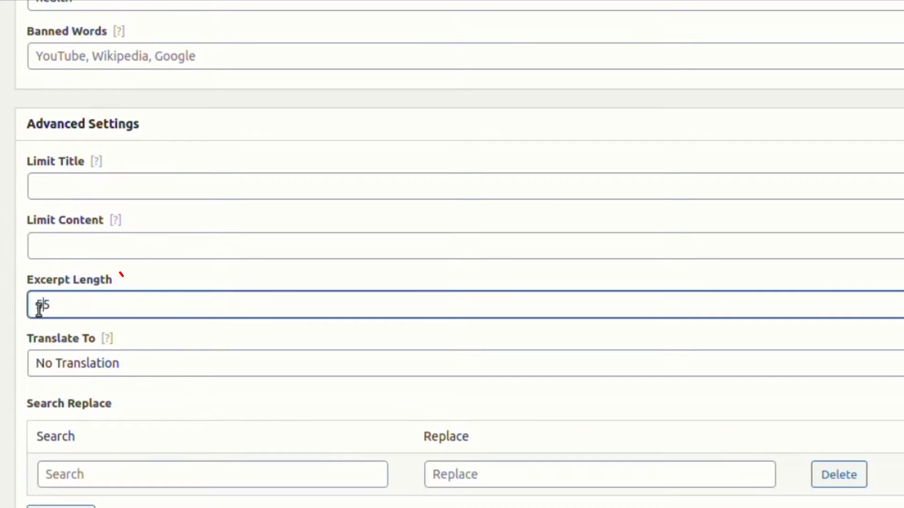
text(15)
scroll(108, 366, down, 1)
scroll(108, 366, up, 10)
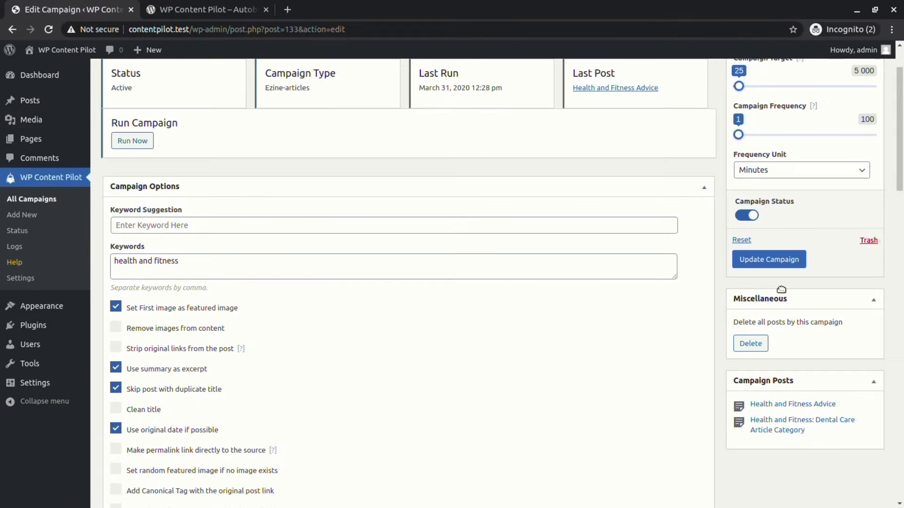
click(745, 260)
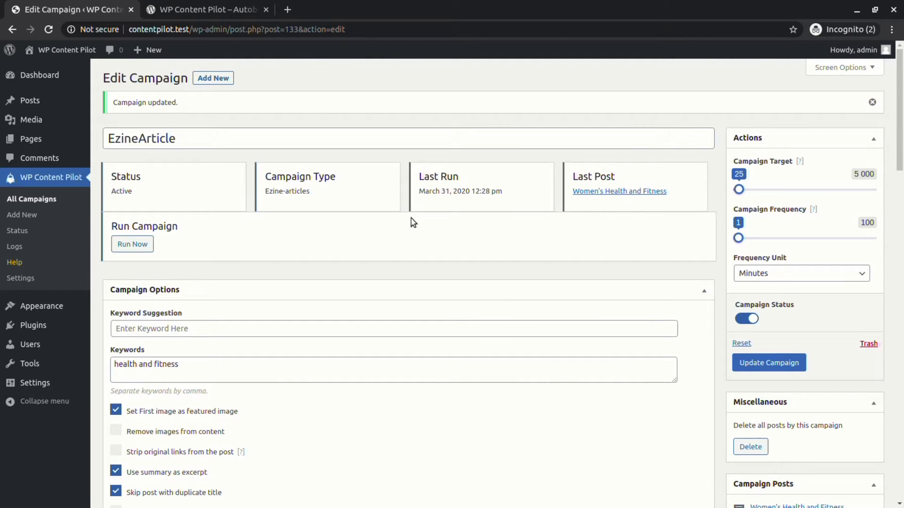
Step: Run the campaign and review the new post 'Health and Fitness: Healthcare Systems Article Category'
click(131, 244)
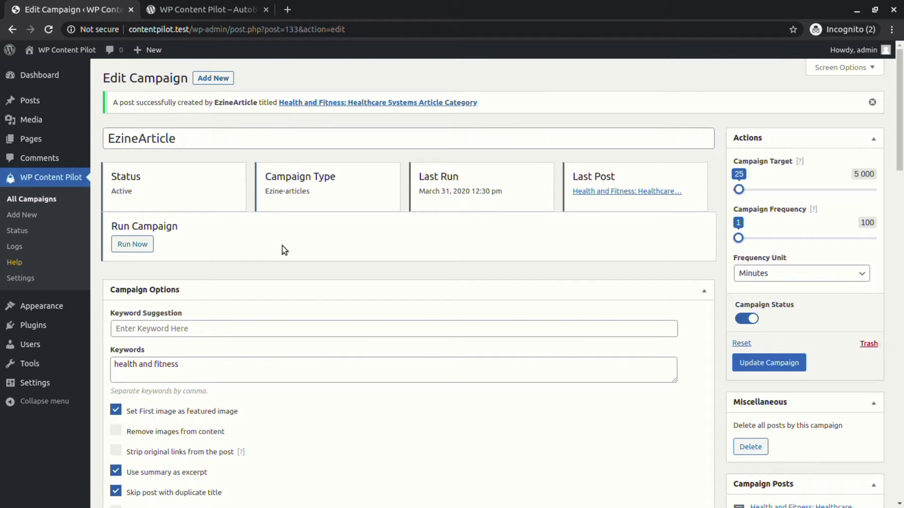
click(402, 105)
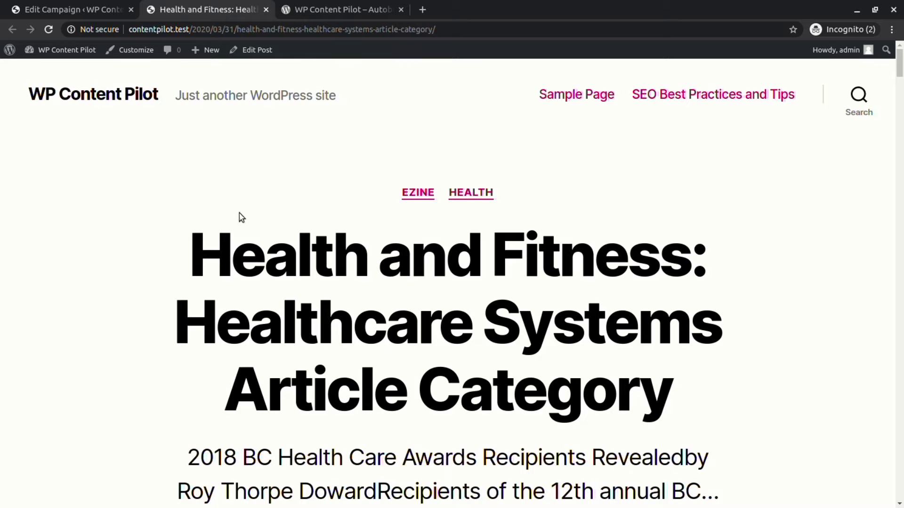
scroll(194, 247, down, 9)
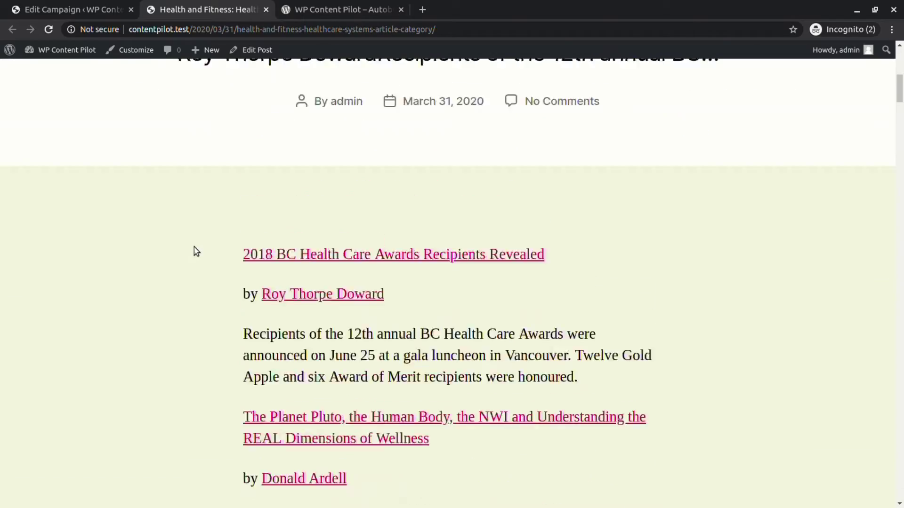
scroll(194, 247, up, 4)
scroll(175, 380, down, 12)
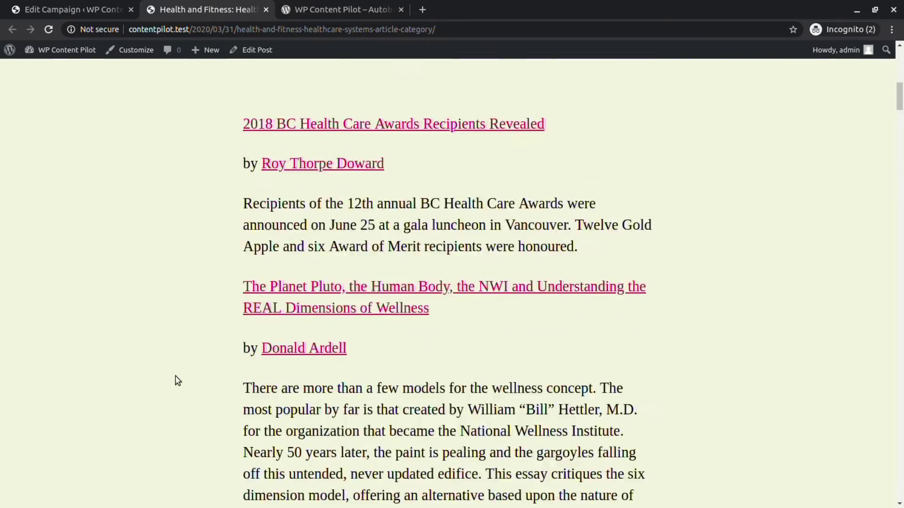
scroll(178, 380, down, 20)
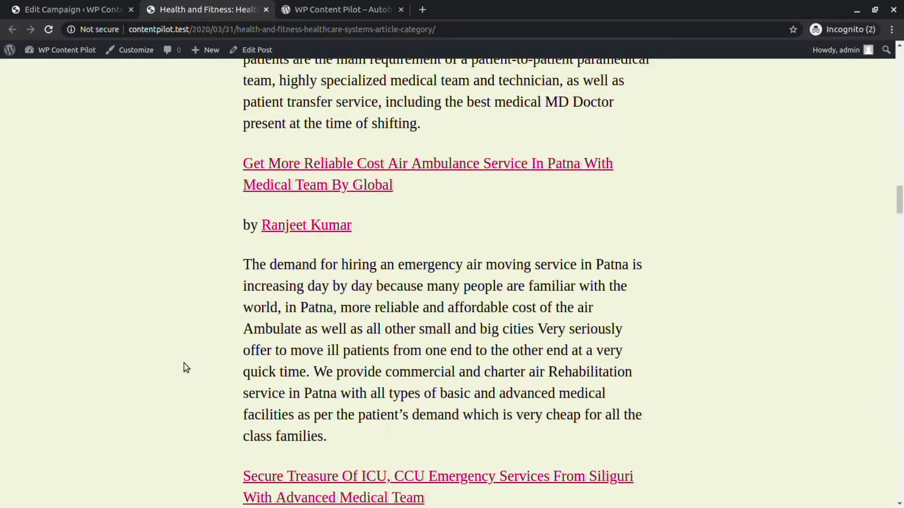
scroll(184, 367, down, 7)
click(112, 7)
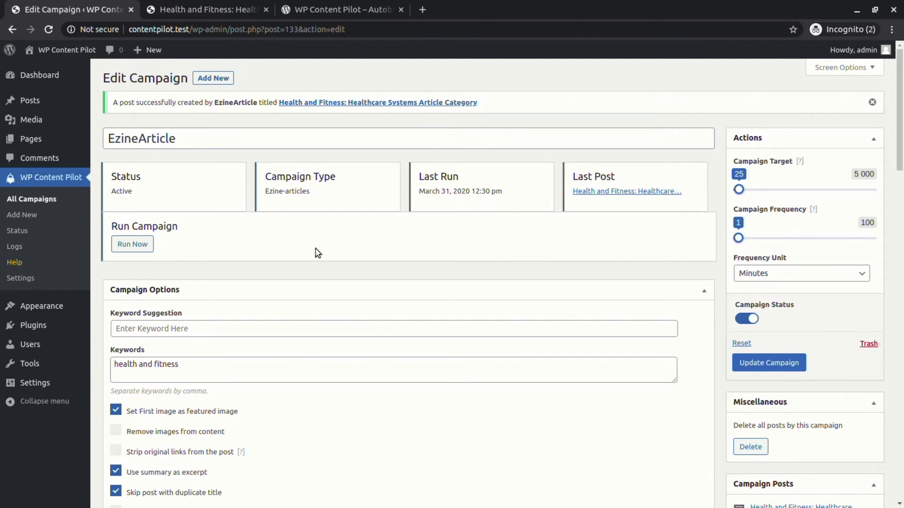
Step: Limit titles to 3 words and enable link stripping, canonical tag, nofollow and random featured image
scroll(315, 272, down, 20)
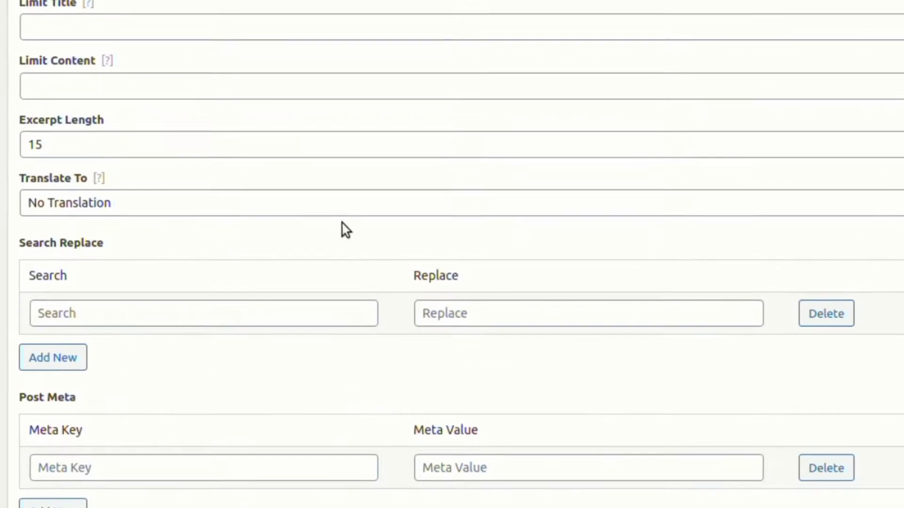
click(83, 168)
click(70, 230)
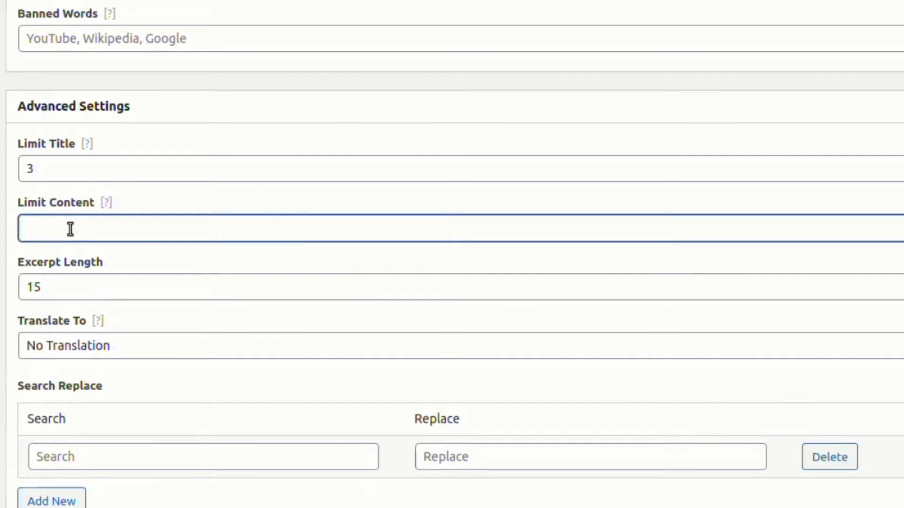
scroll(74, 238, up, 20)
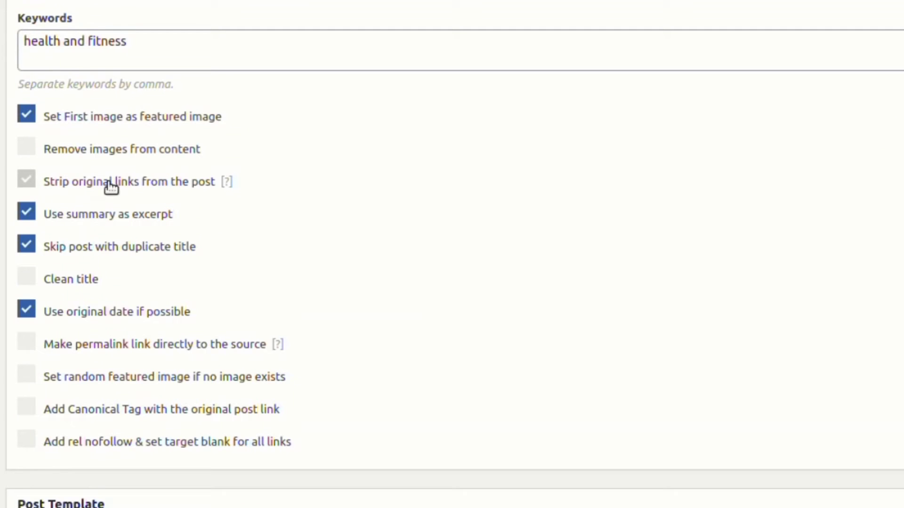
click(111, 187)
click(90, 447)
click(73, 417)
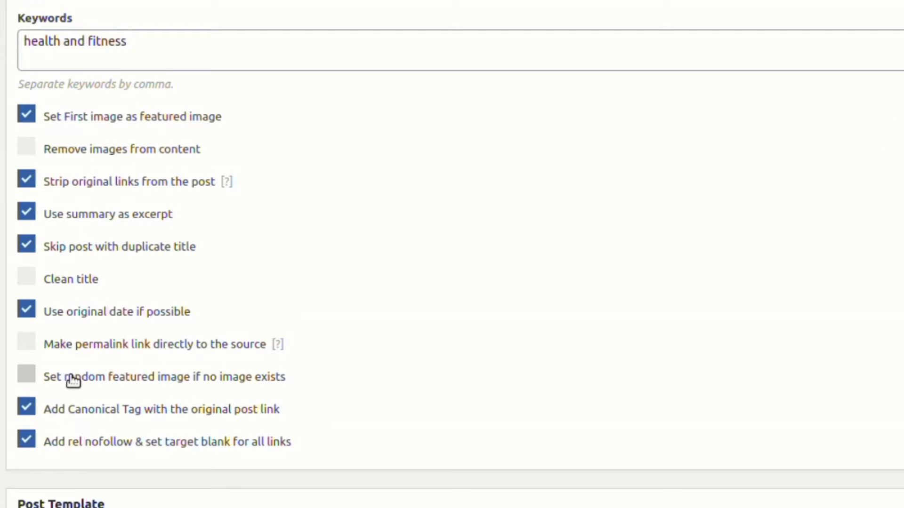
click(55, 382)
click(117, 312)
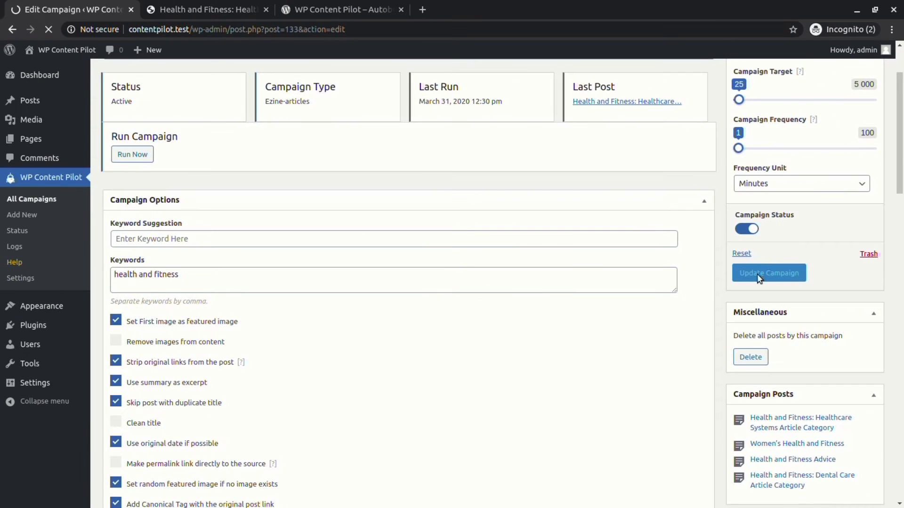
Step: Save the new settings, run the campaign, and view the resulting Health and Fitness post
click(761, 275)
click(132, 244)
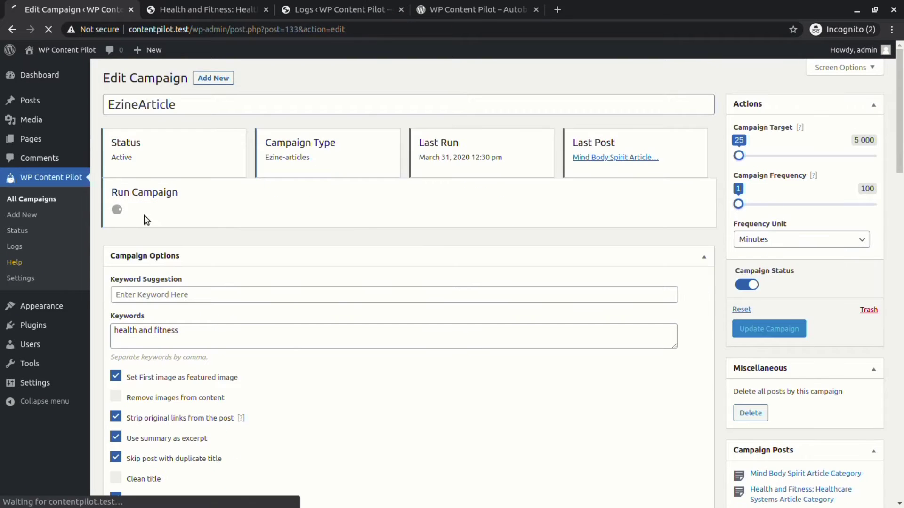
click(265, 10)
click(265, 10)
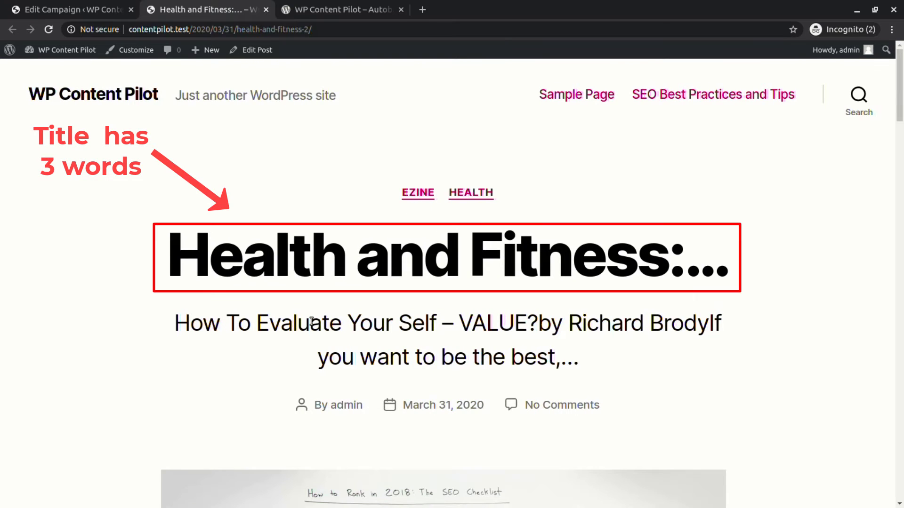
scroll(187, 328, down, 4)
scroll(187, 328, down, 12)
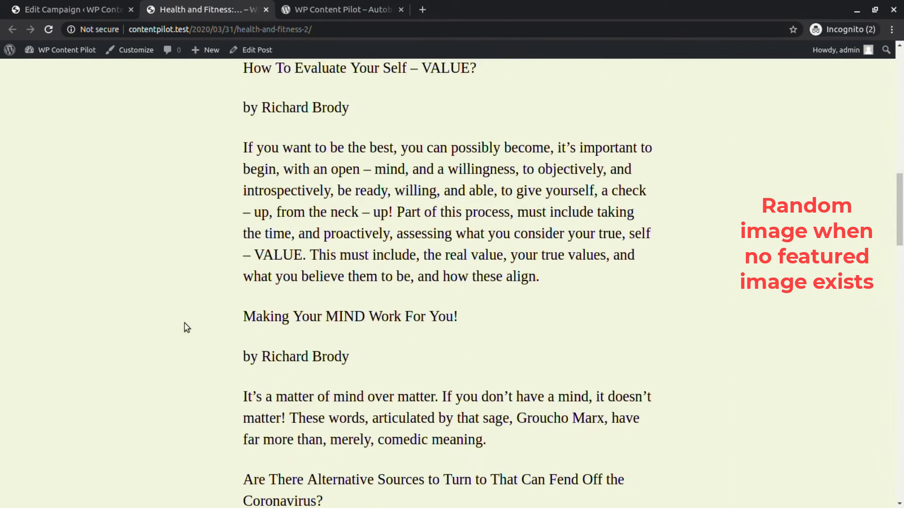
scroll(187, 327, up, 7)
scroll(326, 304, down, 4)
Step: Check the post's canonical_url field and inspect the Source link for nofollow and target blank
key(ctrl+Page_Up)
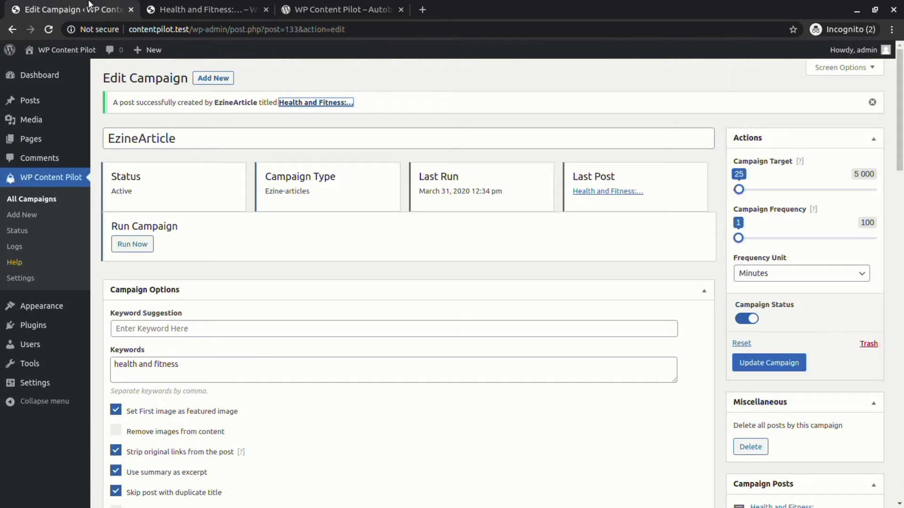
scroll(261, 352, down, 4)
scroll(261, 353, down, 4)
scroll(268, 276, up, 2)
click(217, 9)
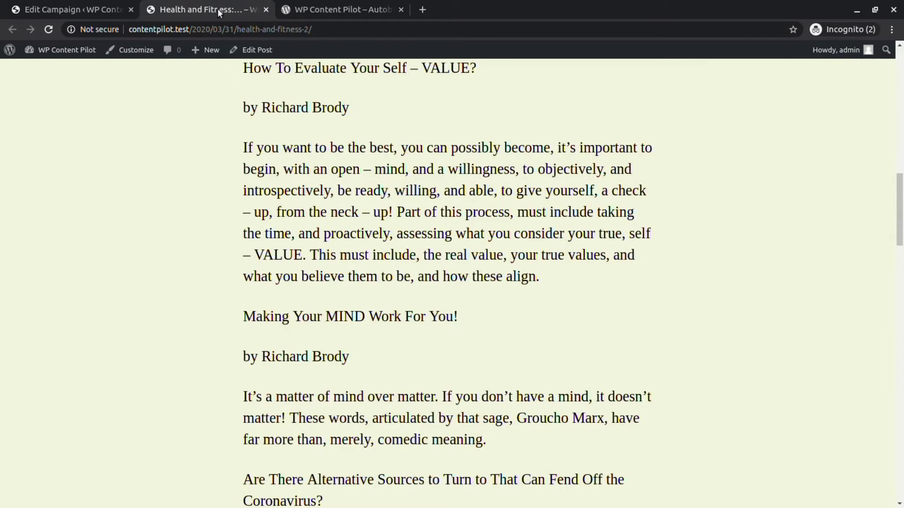
scroll(229, 358, down, 2)
scroll(229, 358, down, 4)
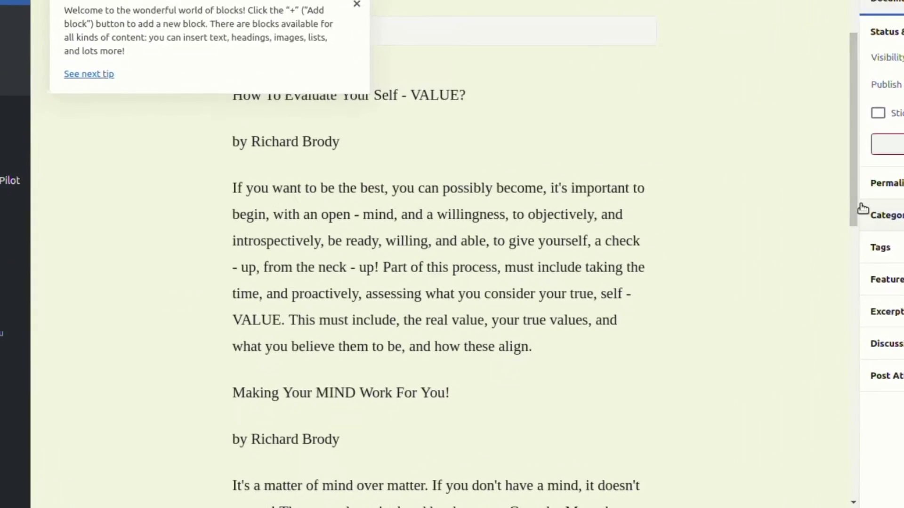
scroll(735, 273, down, 20)
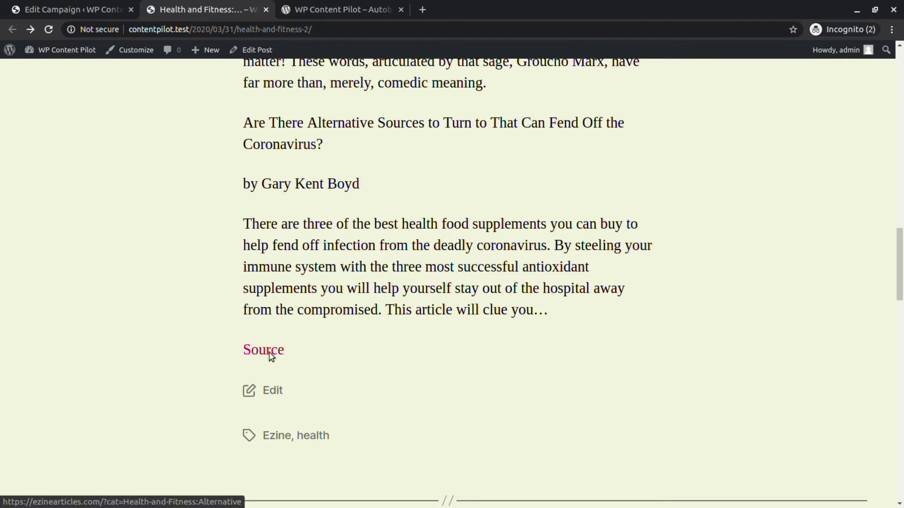
right_click(271, 356)
click(310, 470)
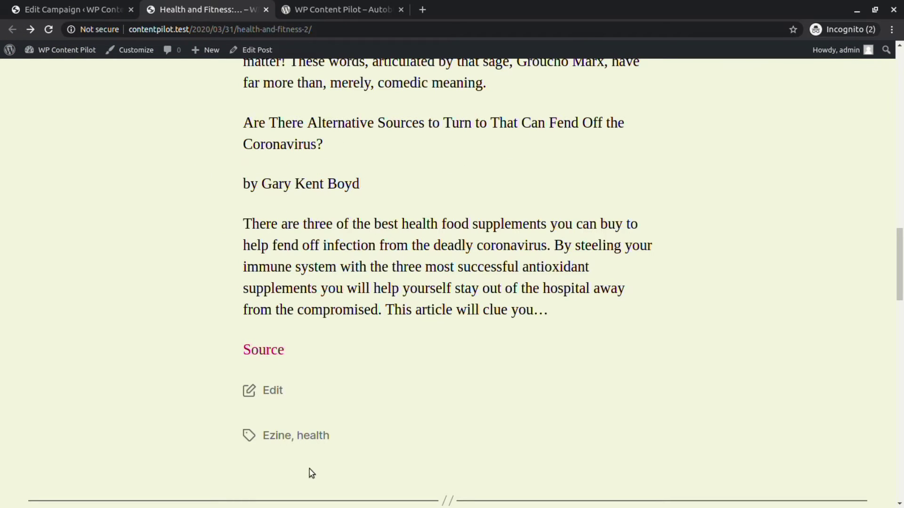
Step: Switch the post type to Page, save, and run the campaign to create a Health and Fitness page
drag(512, 427, 531, 312)
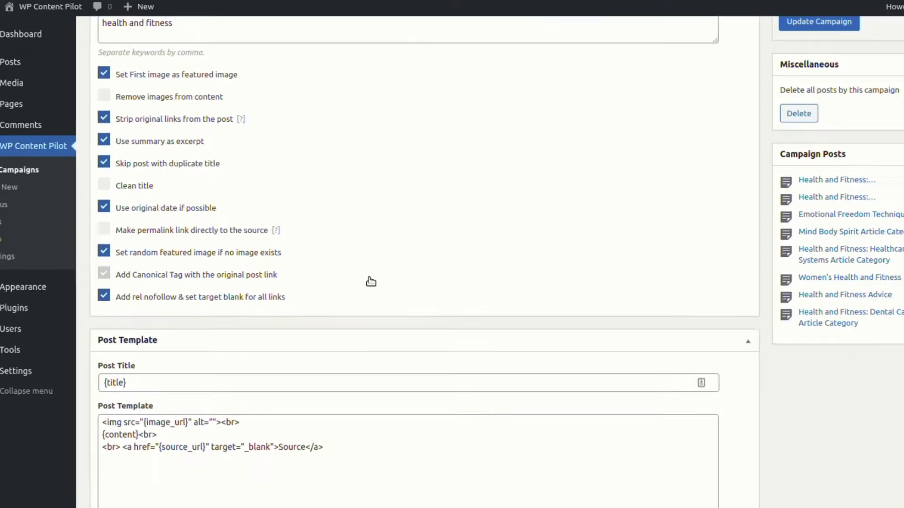
scroll(370, 283, down, 5)
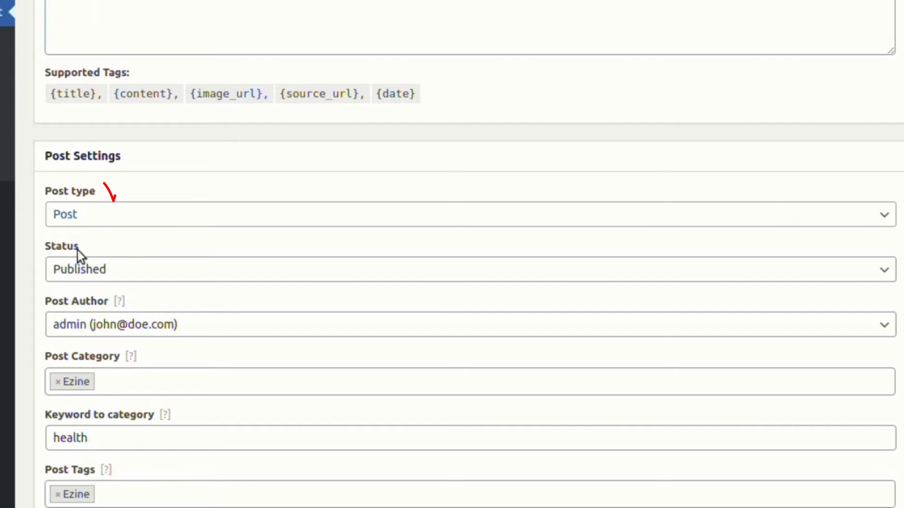
click(78, 250)
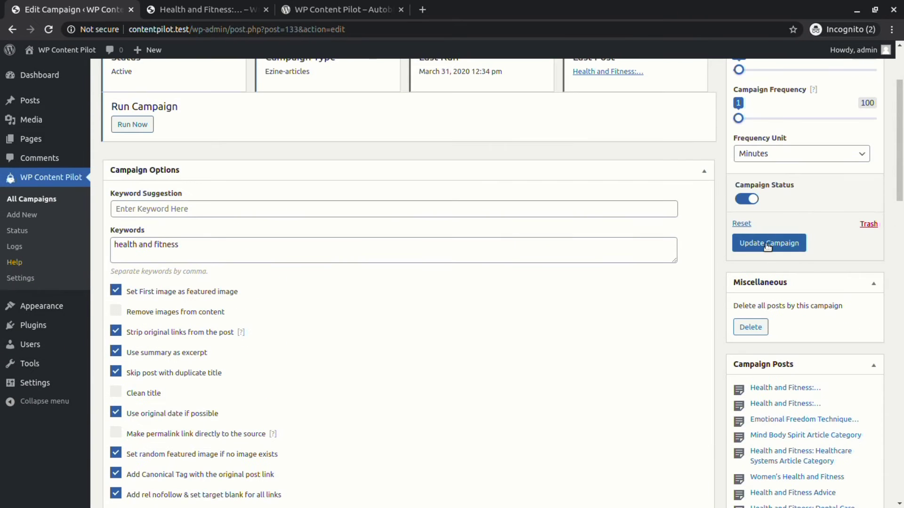
click(769, 243)
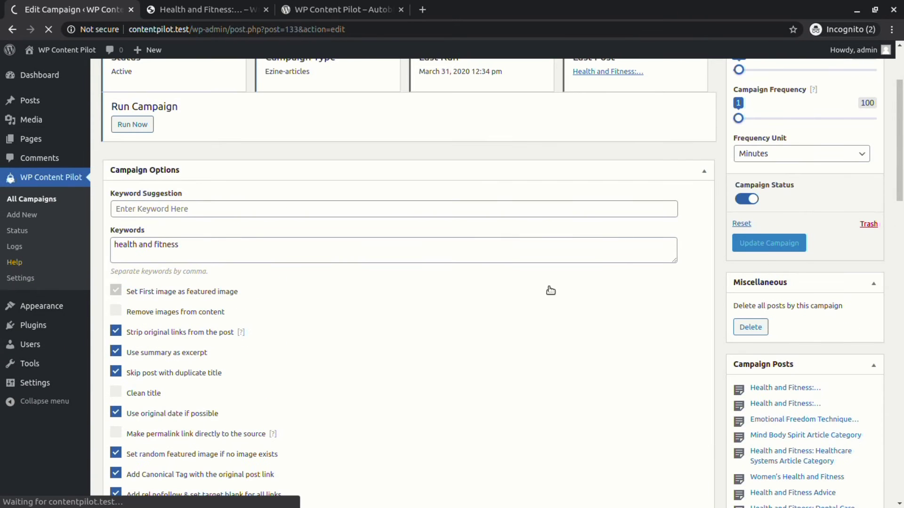
click(130, 244)
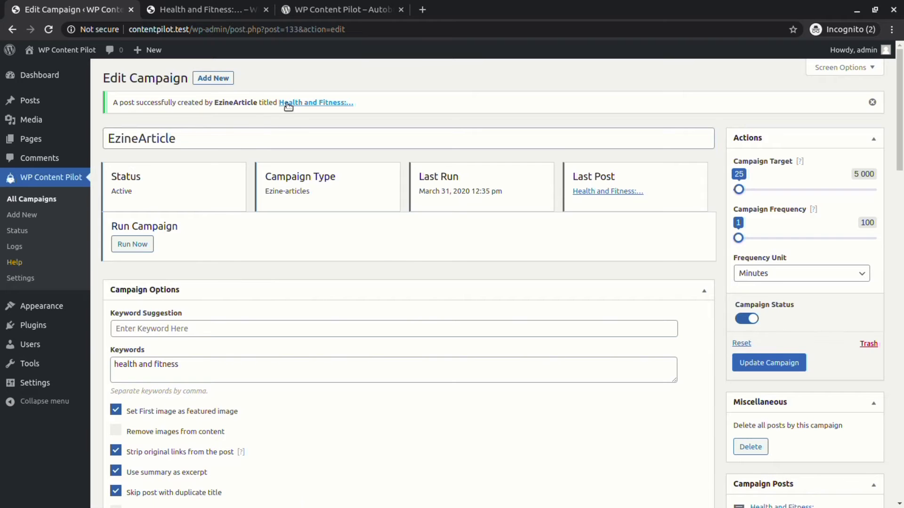
click(209, 7)
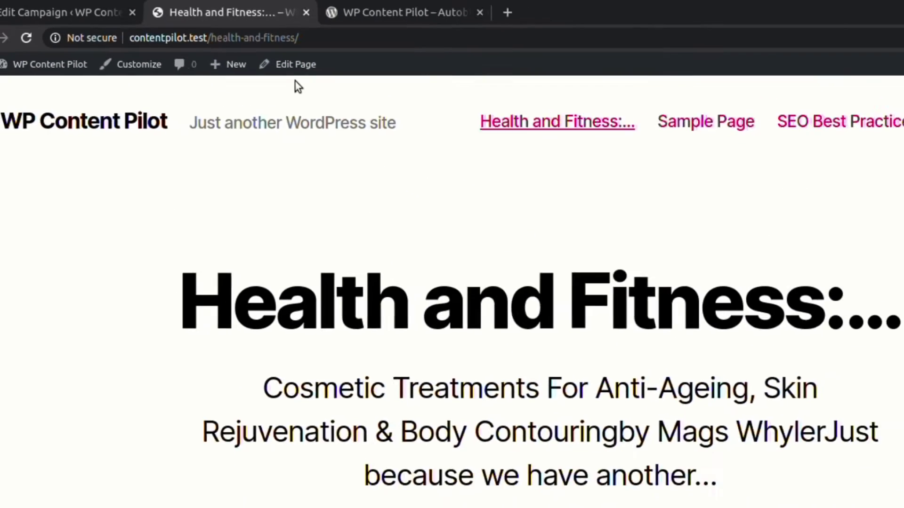
click(94, 13)
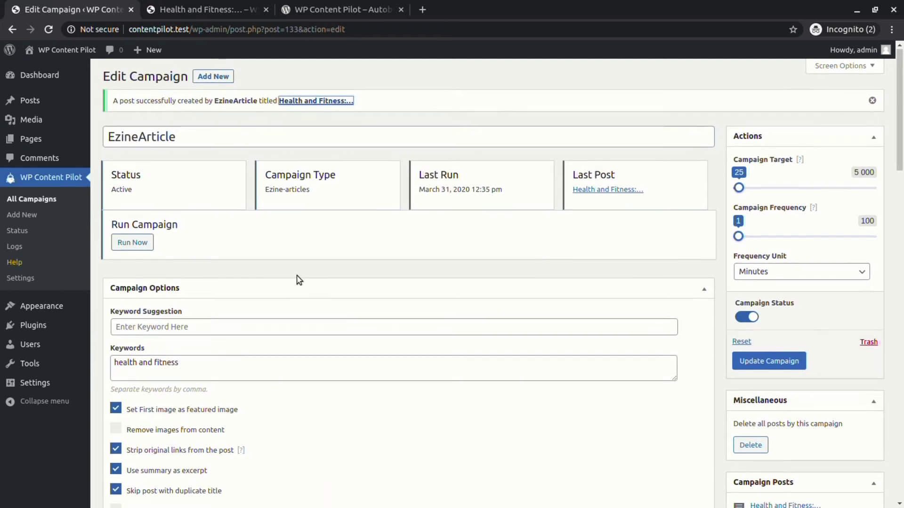
Step: Set the campaign post type back to Post and status to Private, then save it
scroll(297, 279, down, 10)
click(145, 202)
click(127, 230)
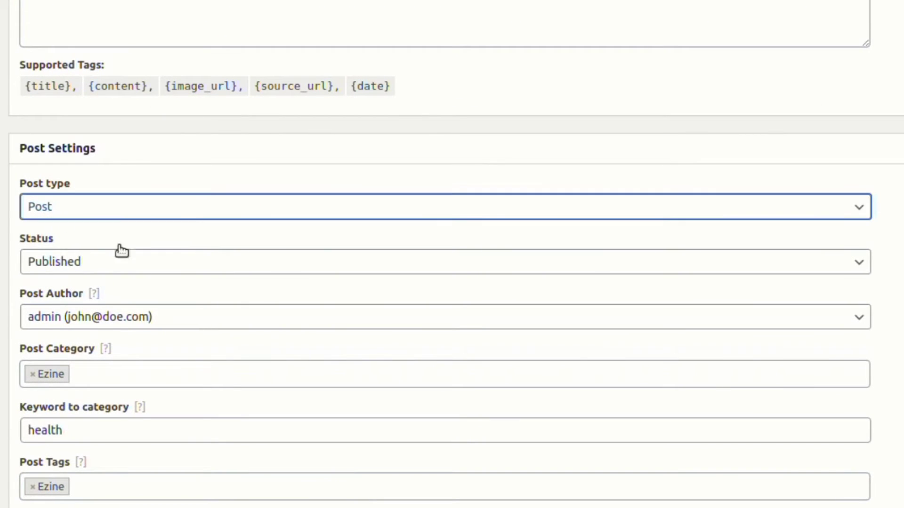
click(121, 262)
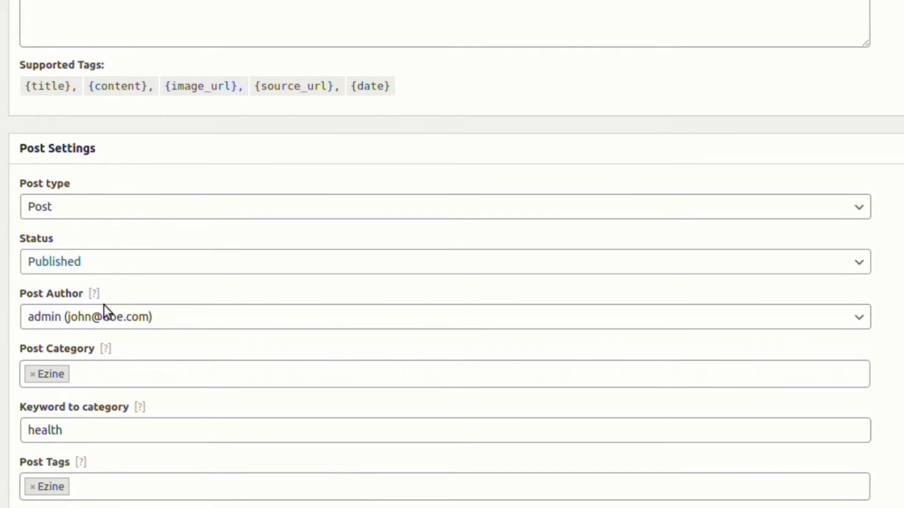
click(104, 306)
scroll(801, 306, up, 8)
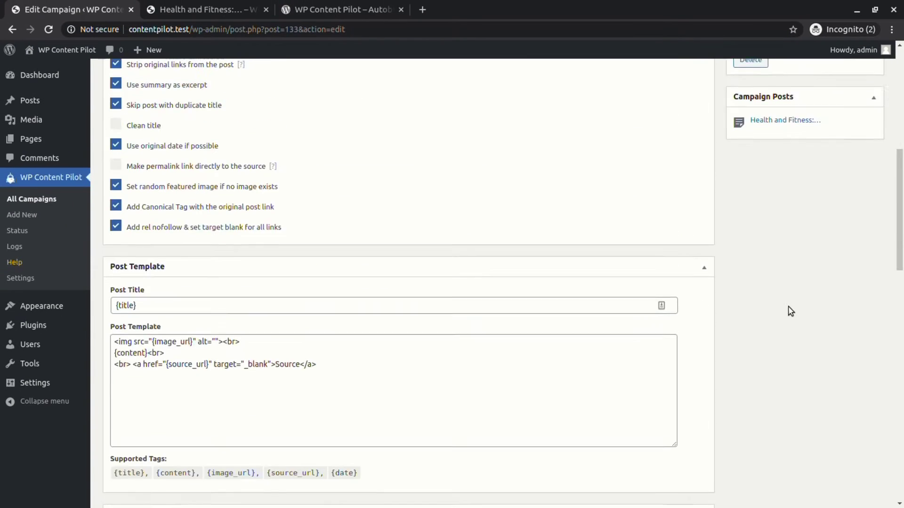
scroll(791, 312, up, 6)
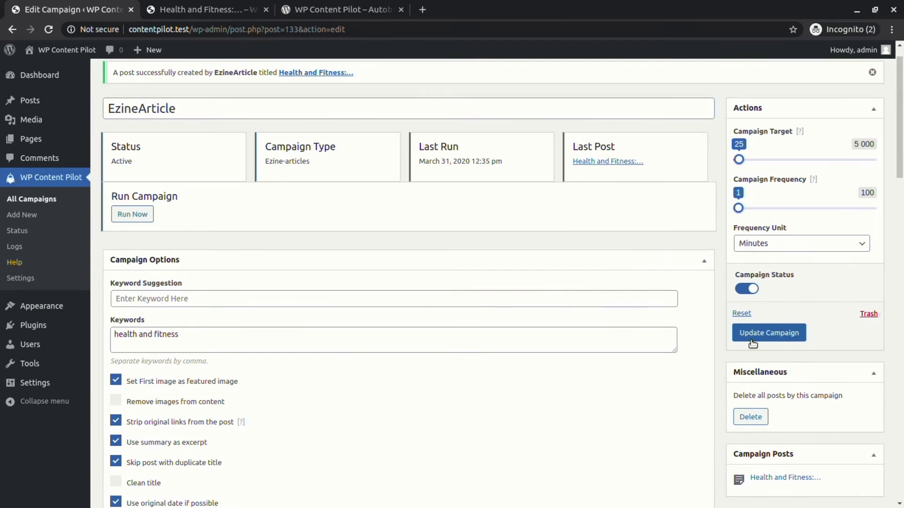
click(773, 331)
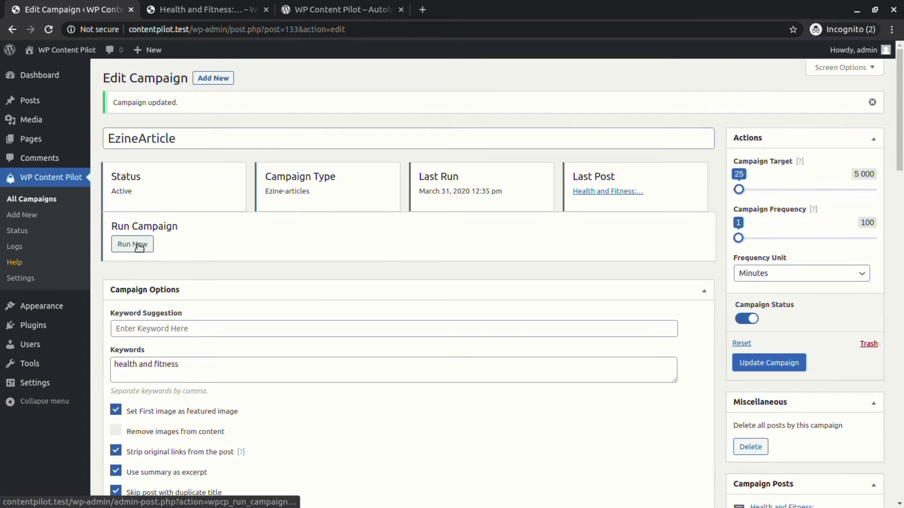
Step: Run the Private campaign and check the result in All Posts in a new tab
click(135, 244)
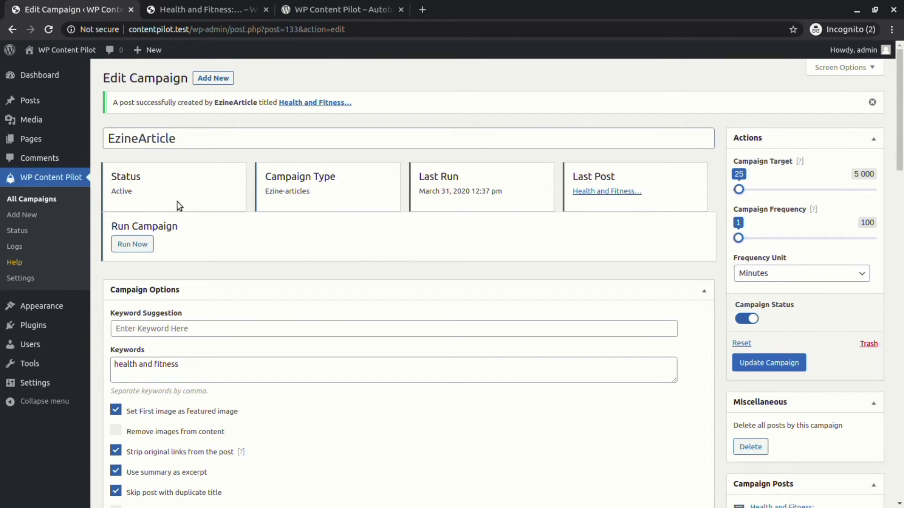
mouse_move(32, 103)
middle_click(113, 105)
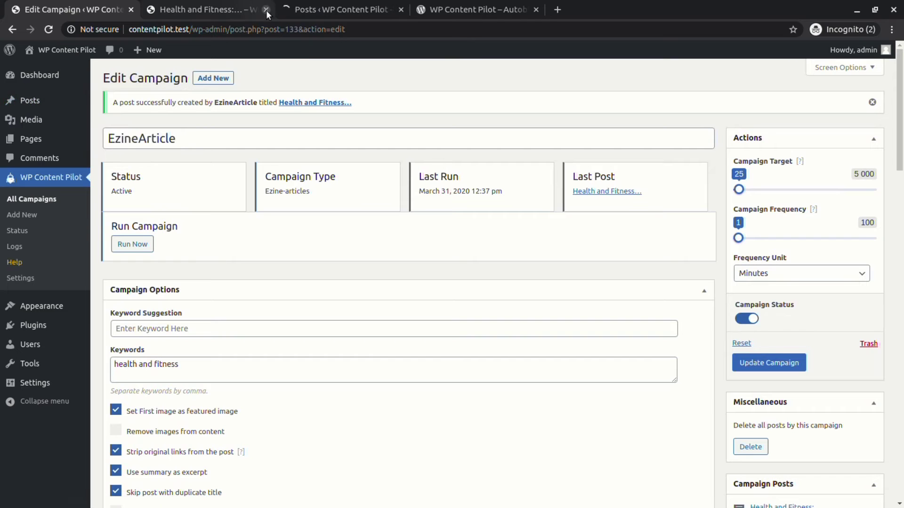
click(267, 10)
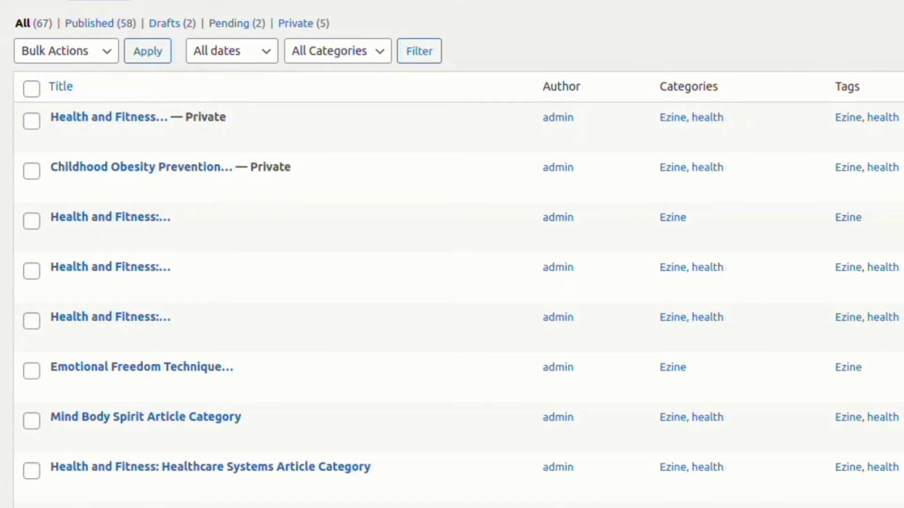
key(ctrl+Page_Up)
Step: Switch the post status to Draft, run the campaign, and open the posts list in a new tab
scroll(360, 369, down, 10)
scroll(360, 369, down, 3)
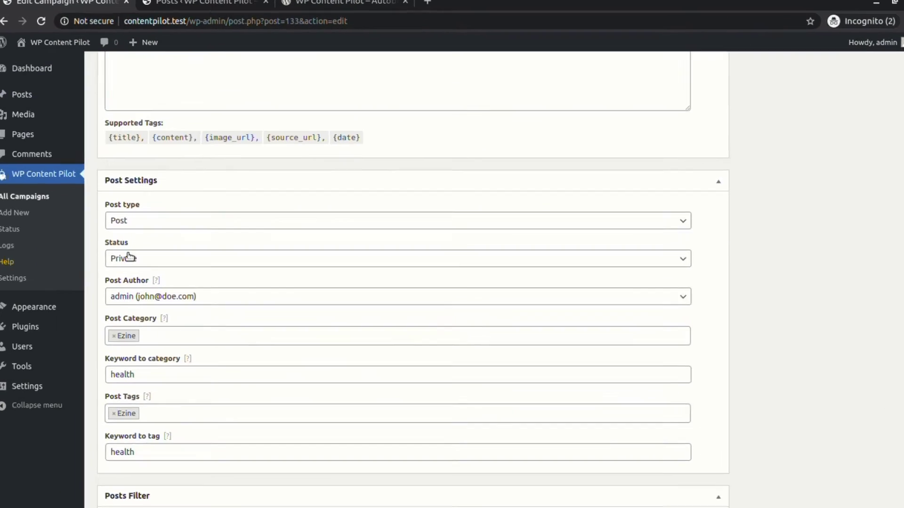
click(141, 258)
scroll(452, 254, up, 5)
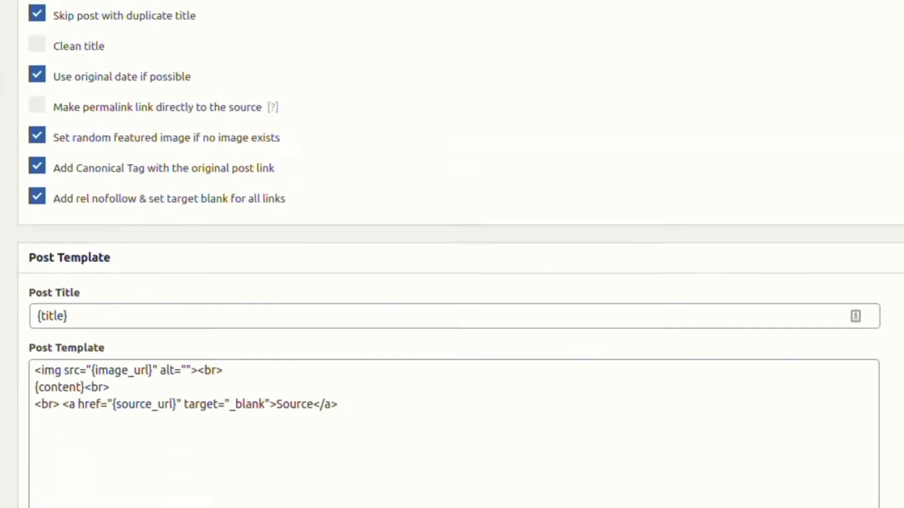
scroll(452, 254, up, 5)
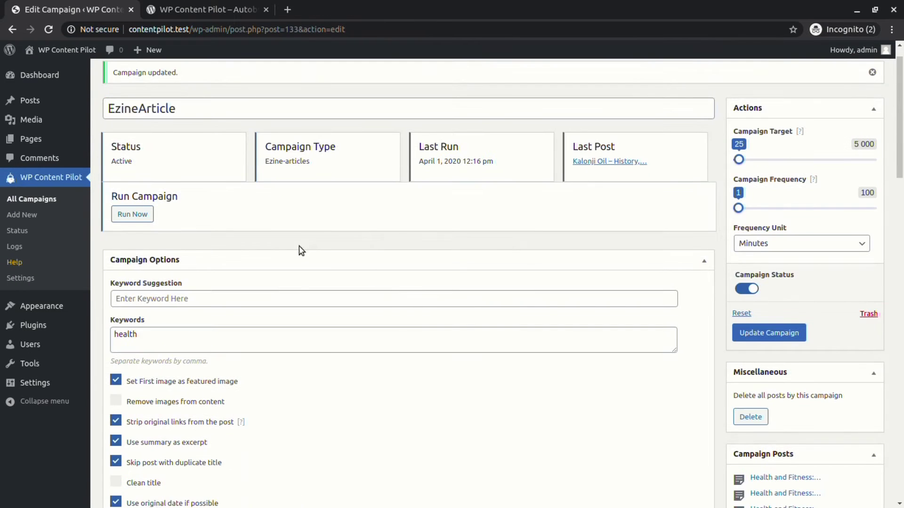
click(131, 215)
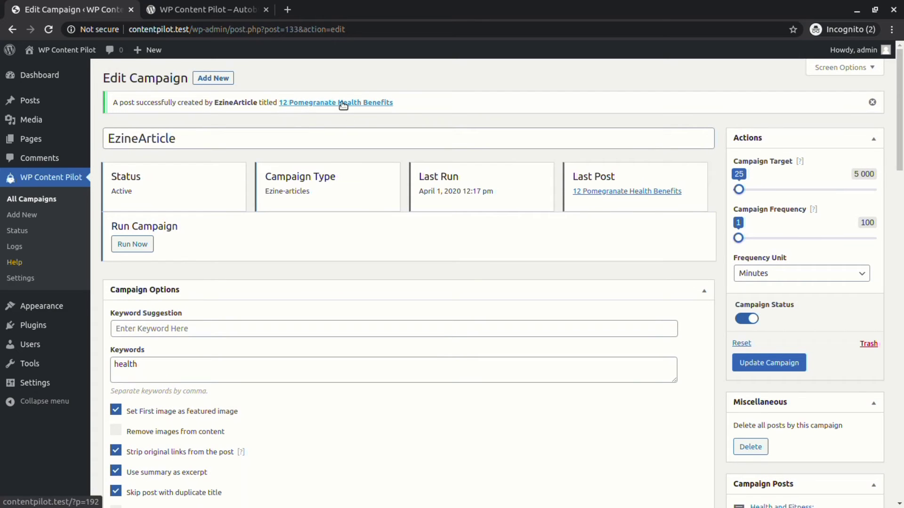
scroll(306, 282, down, 15)
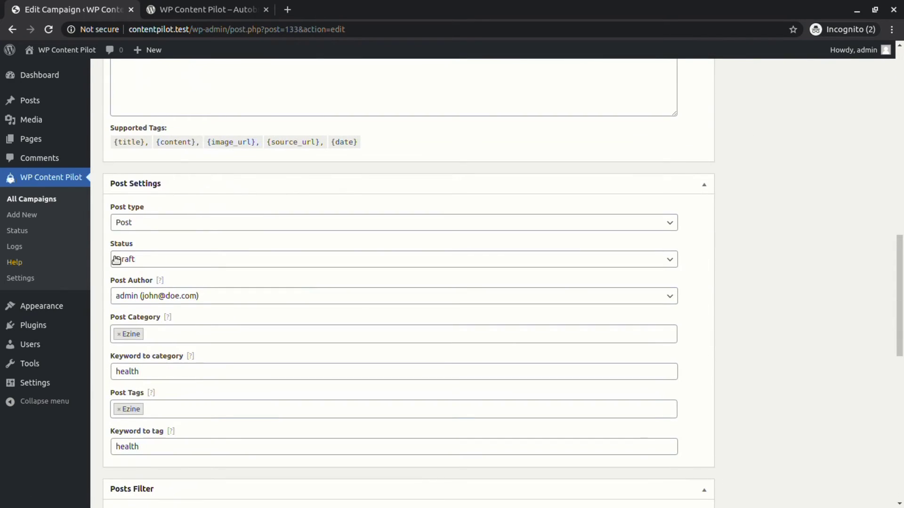
mouse_move(30, 100)
click(111, 100)
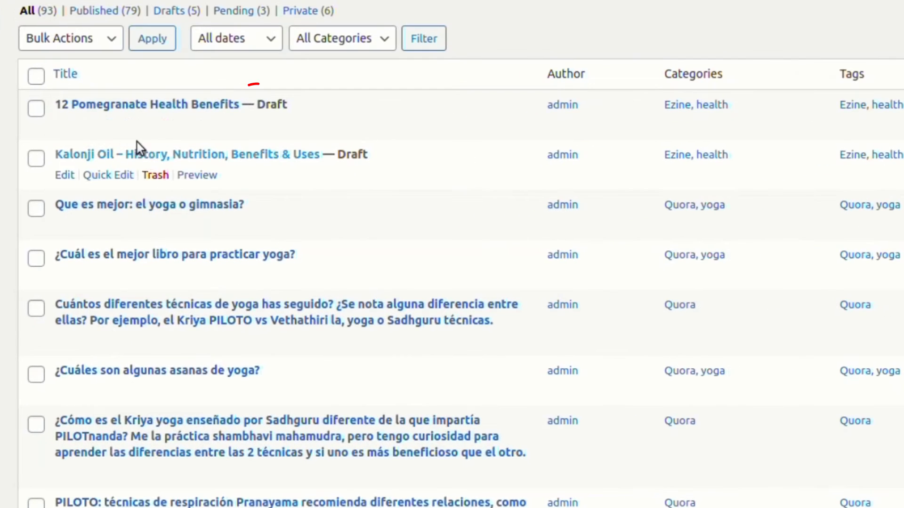
key(ctrl+1)
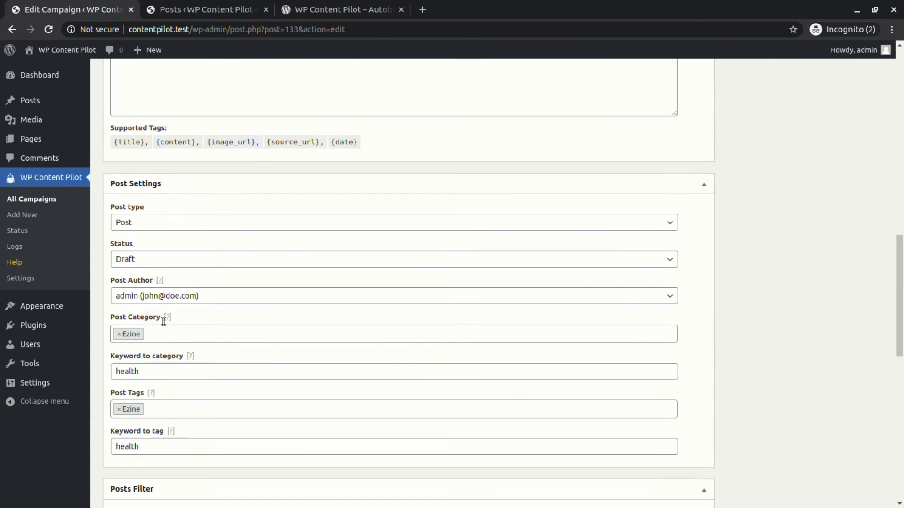
Step: Set the post status to Pending and run the updated campaign again
click(140, 259)
click(135, 302)
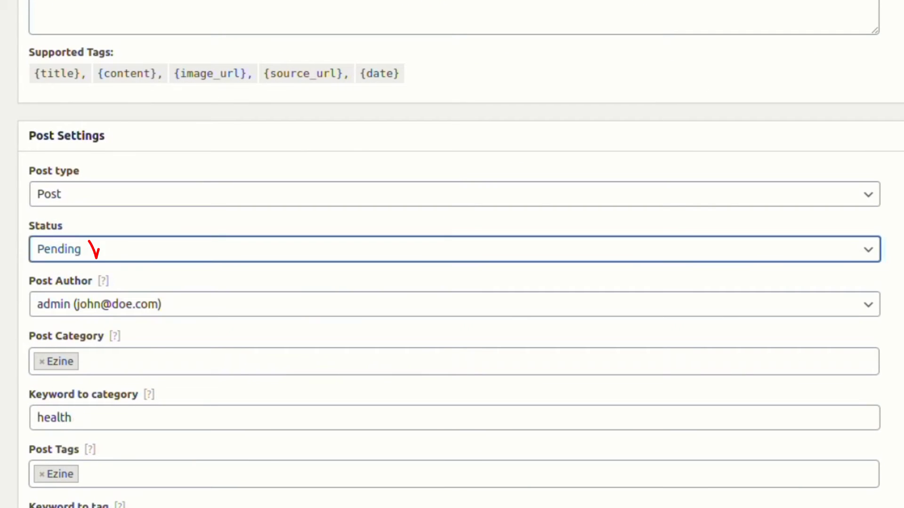
scroll(761, 166, up, 8)
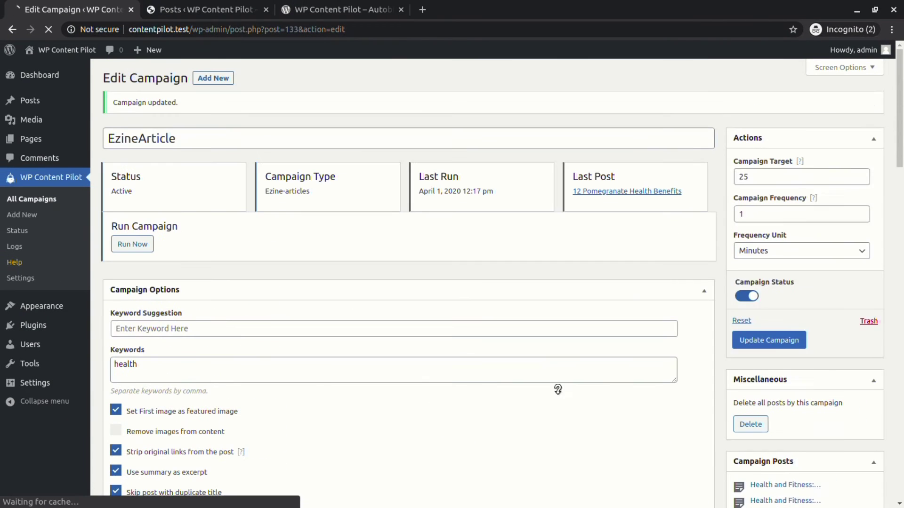
click(139, 246)
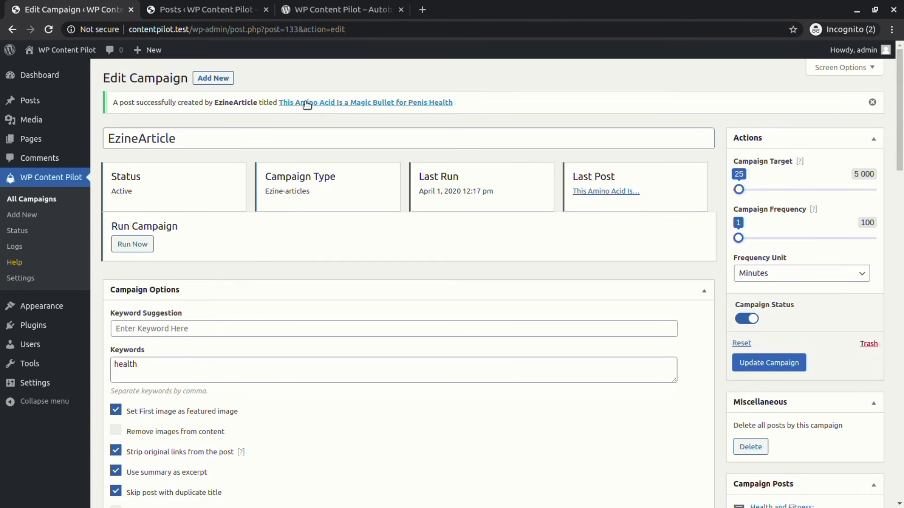
key(ctrl+Tab)
Step: Refresh the posts list, then choose Arabic as the campaign's translation language
key(F5)
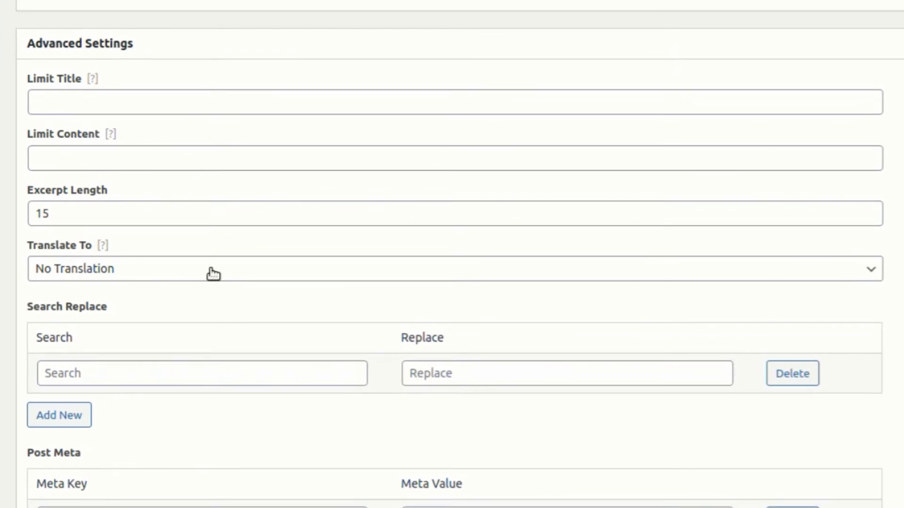
click(232, 272)
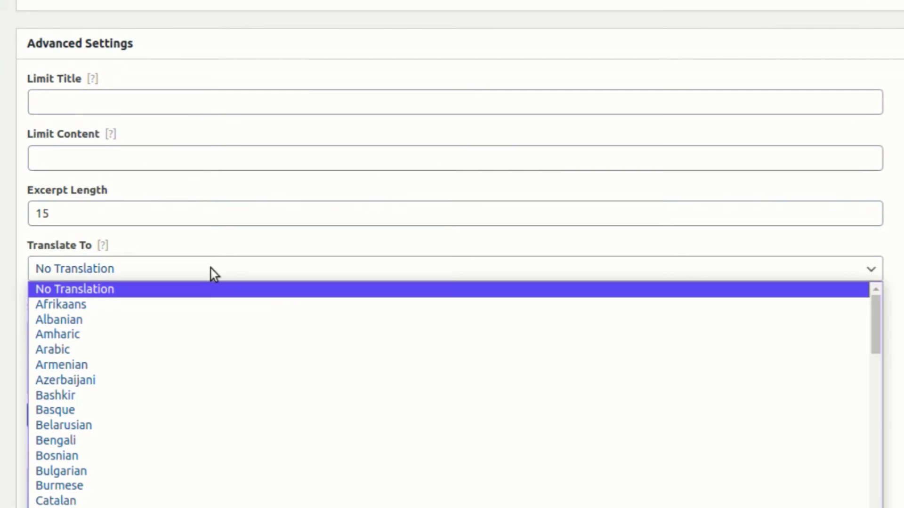
click(127, 350)
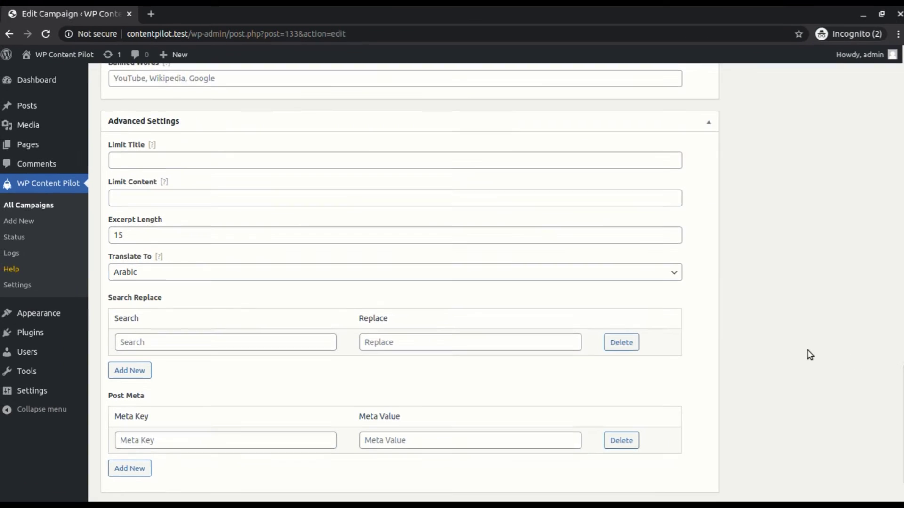
scroll(808, 348, up, 20)
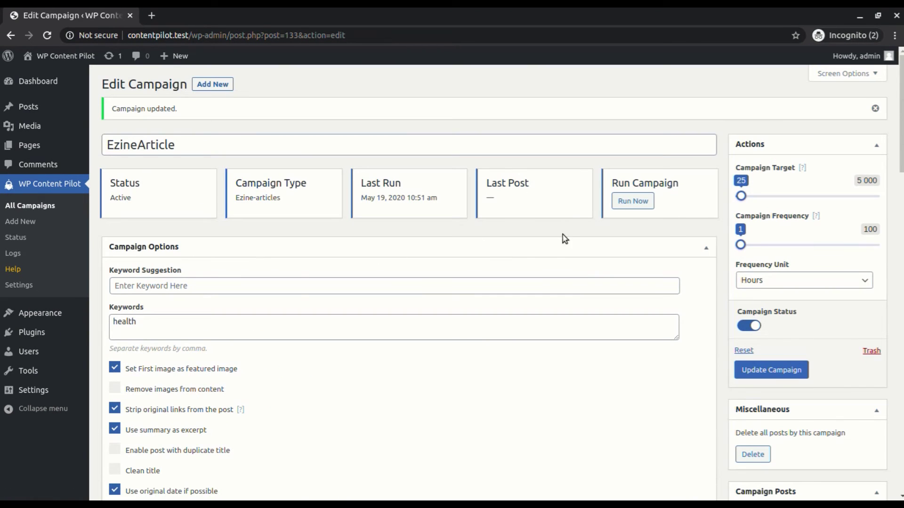
Step: Run the campaign and view the newly created Arabic-language post in a new tab
click(632, 201)
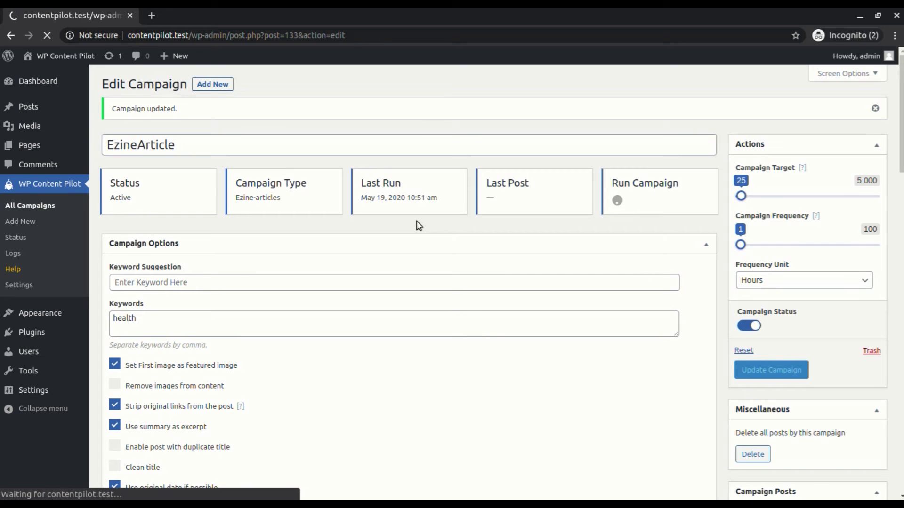
middle_click(297, 109)
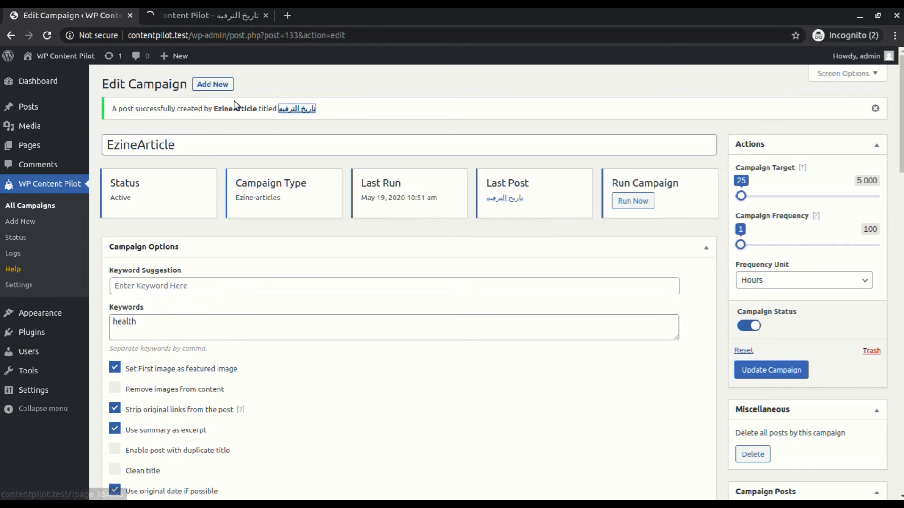
click(201, 12)
scroll(199, 233, down, 10)
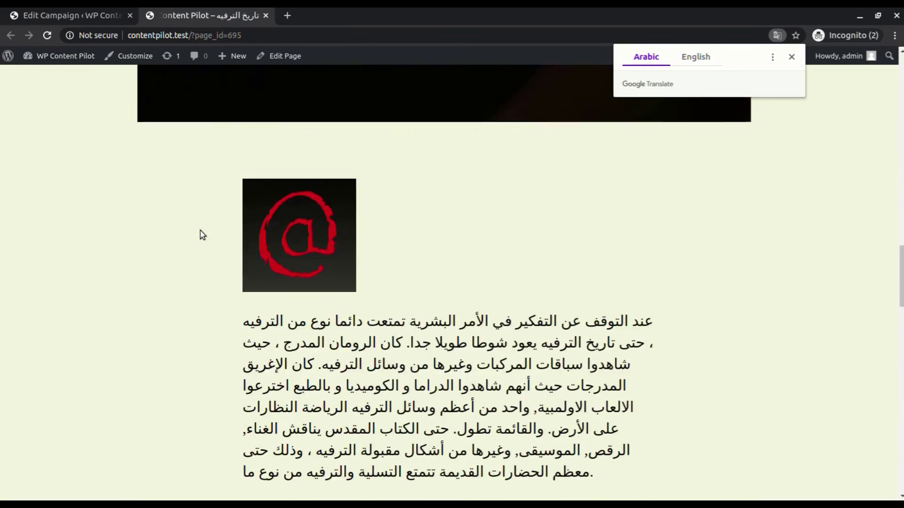
scroll(199, 233, down, 15)
Step: Set translation to No Translation, add search-replace Health→WPCP and post meta Meta = Value
key(ctrl+shift+Tab)
scroll(298, 389, down, 10)
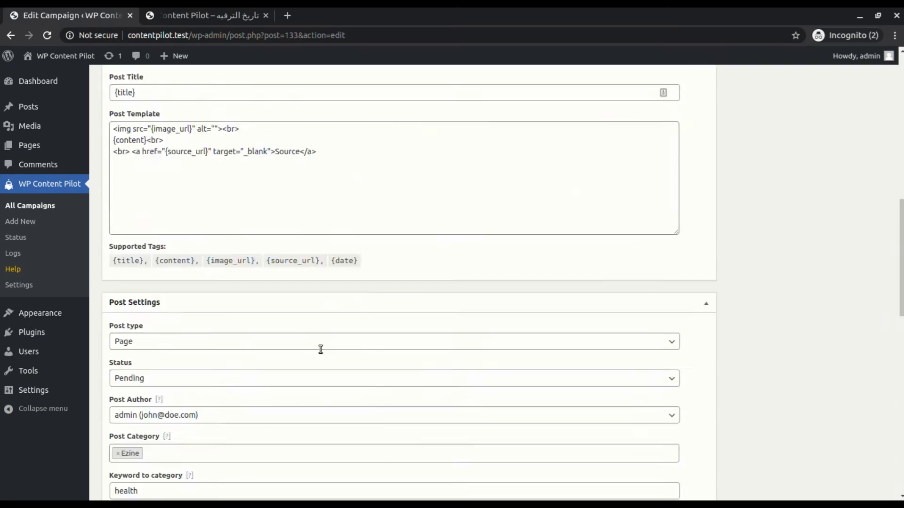
scroll(321, 349, down, 10)
click(221, 232)
click(198, 242)
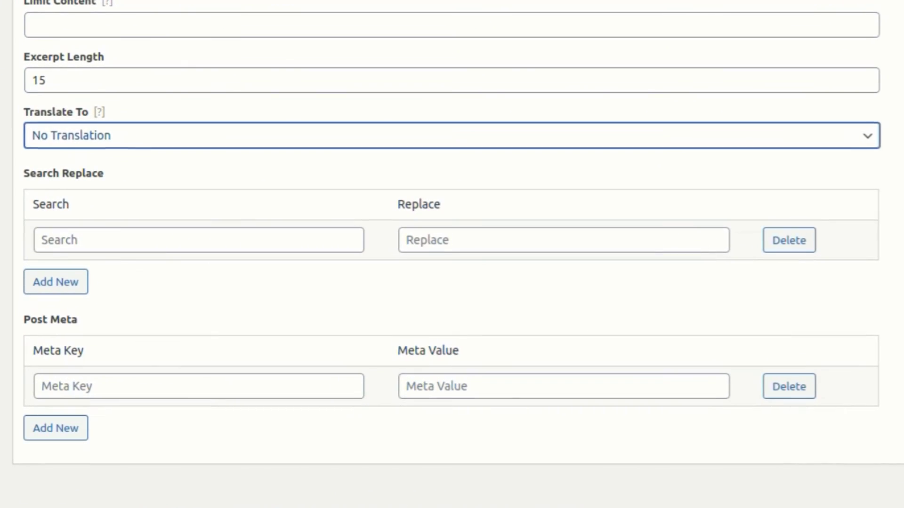
click(165, 241)
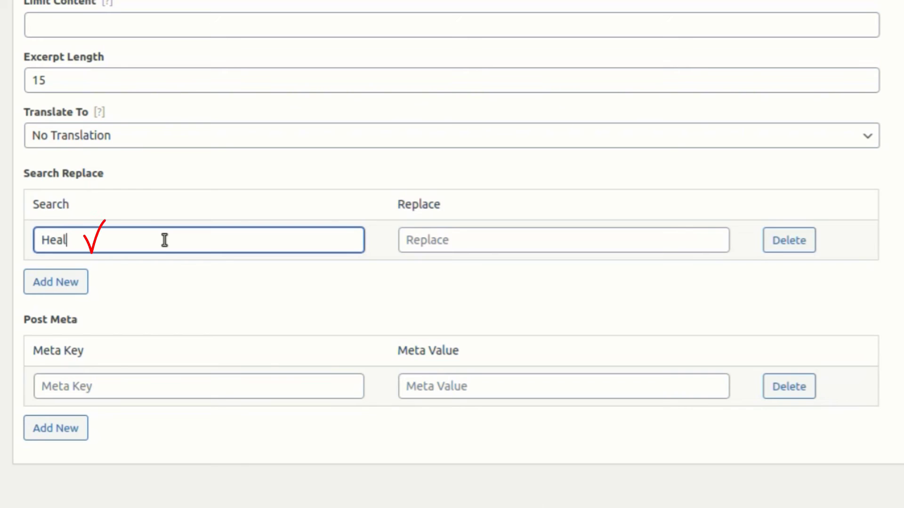
key(Tab)
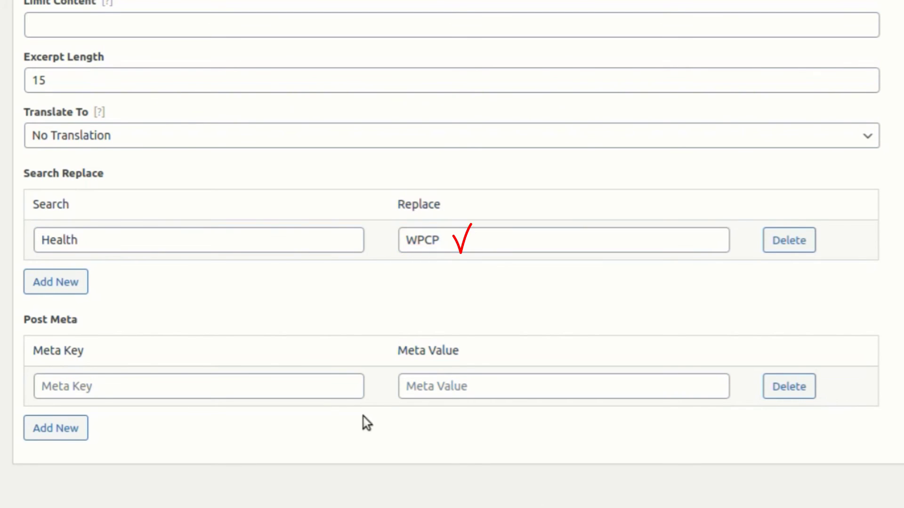
click(200, 384)
text(Meta)
key(Tab)
text(Value)
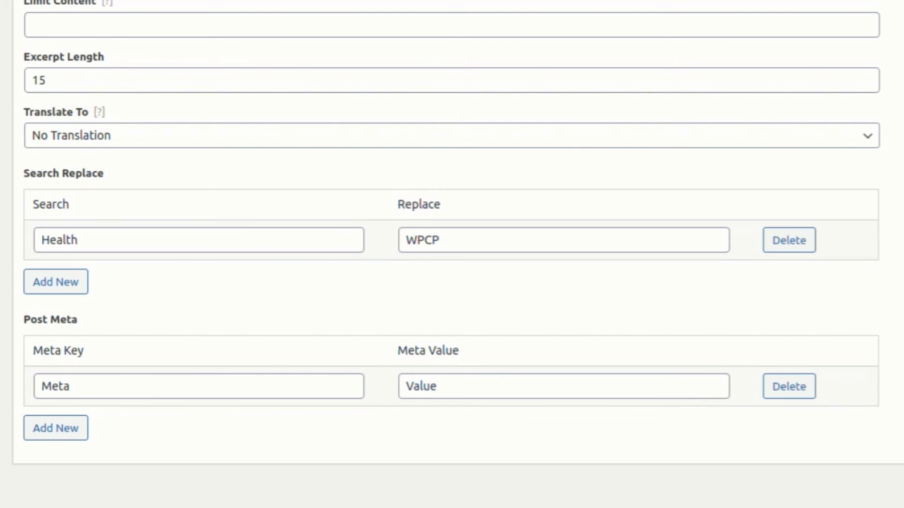
Step: Update and run the campaign, then open the new 'WPCP and Fitness' post
scroll(452, 254, up, 15)
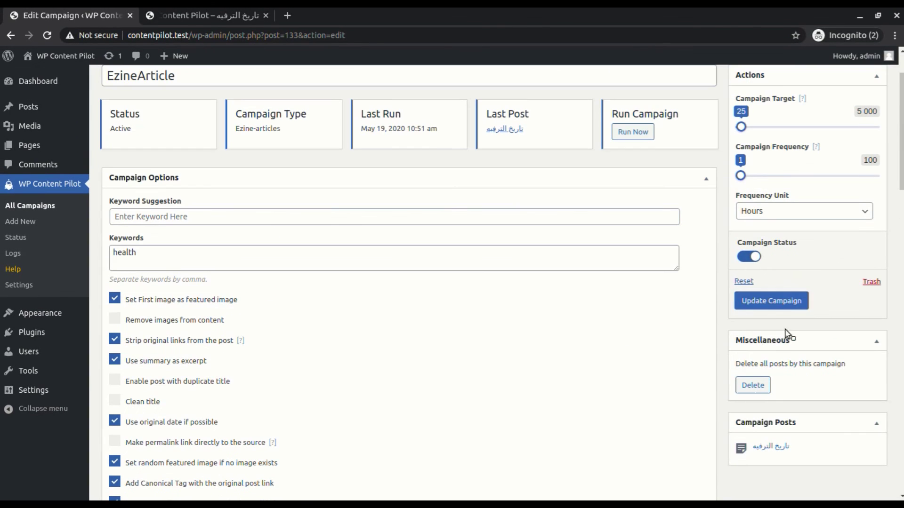
click(772, 301)
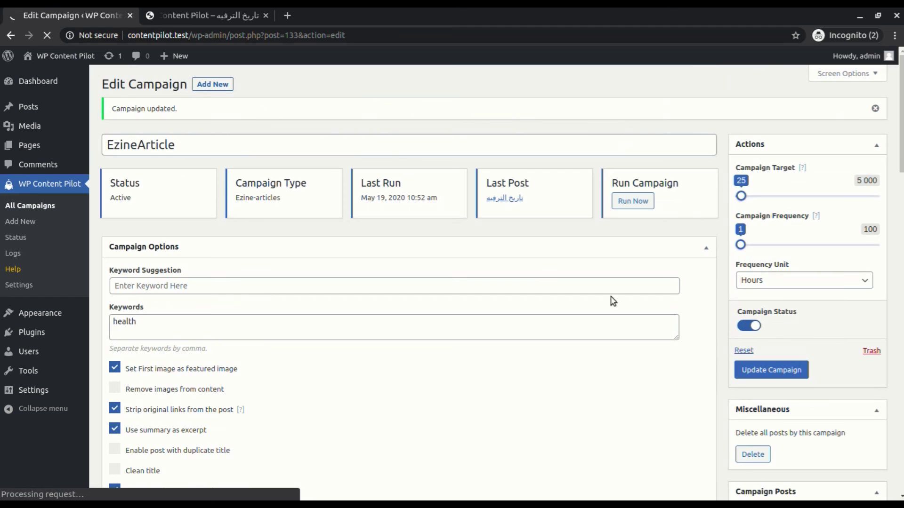
click(633, 201)
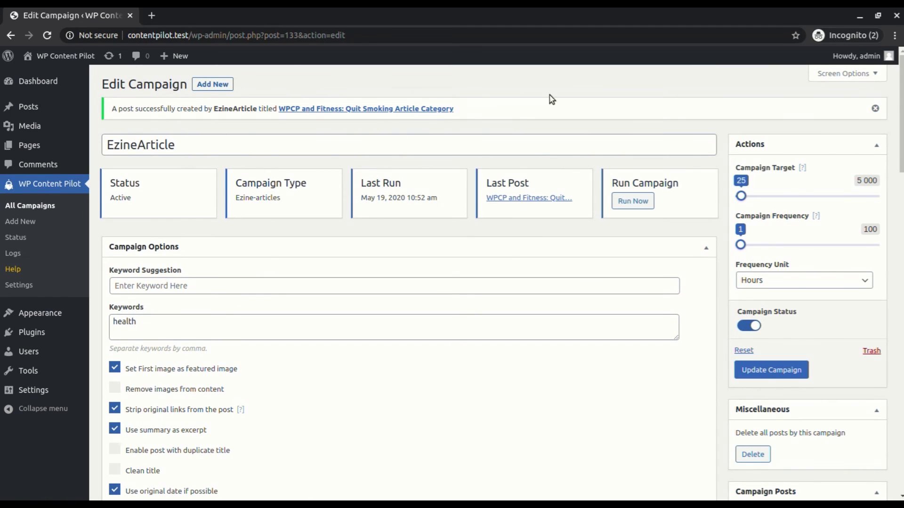
click(377, 109)
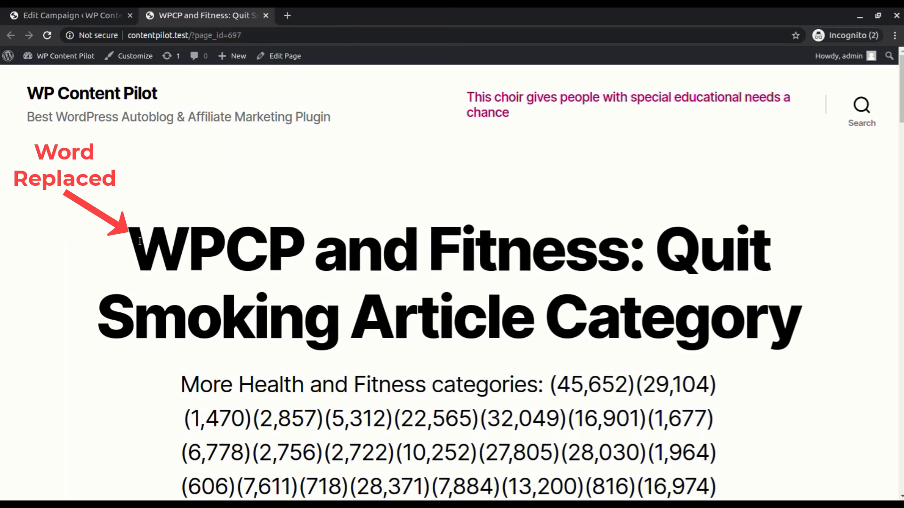
Step: Open the WPCP and Fitness page in the block editor and confirm custom field Meta = Value
click(70, 15)
scroll(900, 187, down, 4)
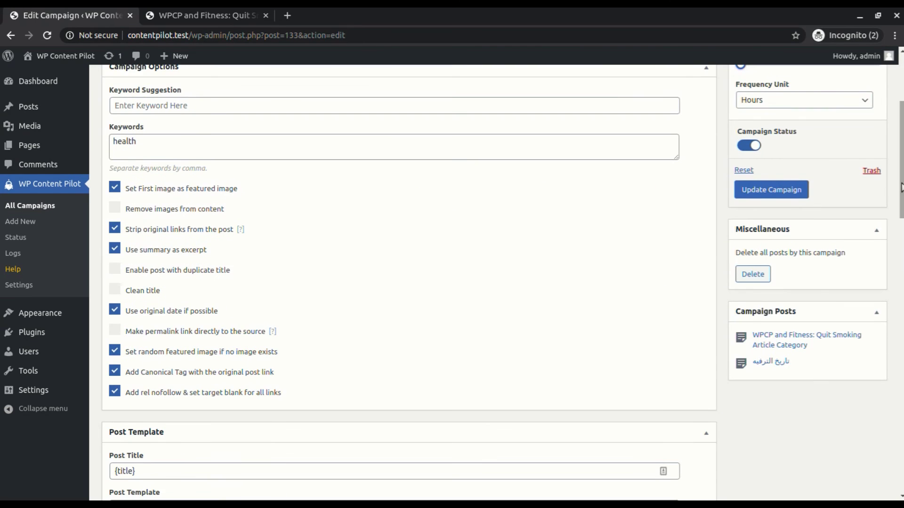
drag(900, 188, 775, 460)
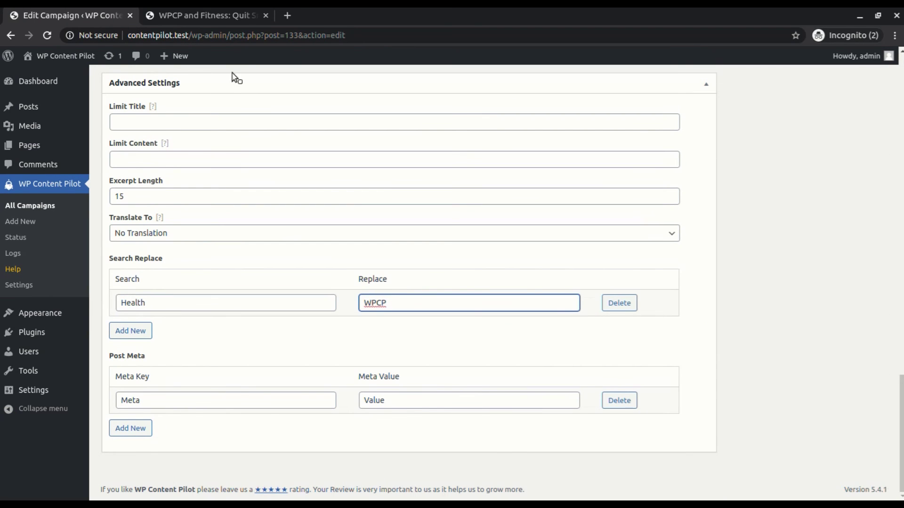
click(222, 15)
click(288, 57)
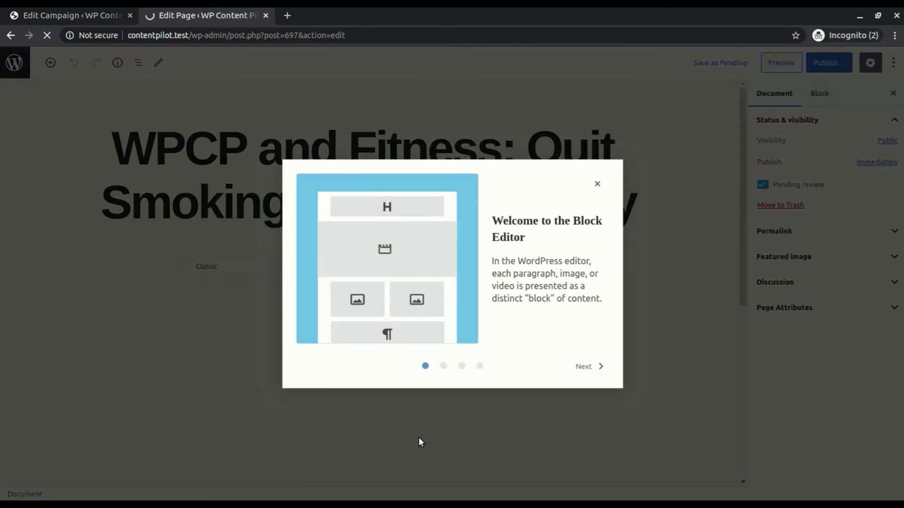
click(597, 184)
drag(743, 123, 751, 444)
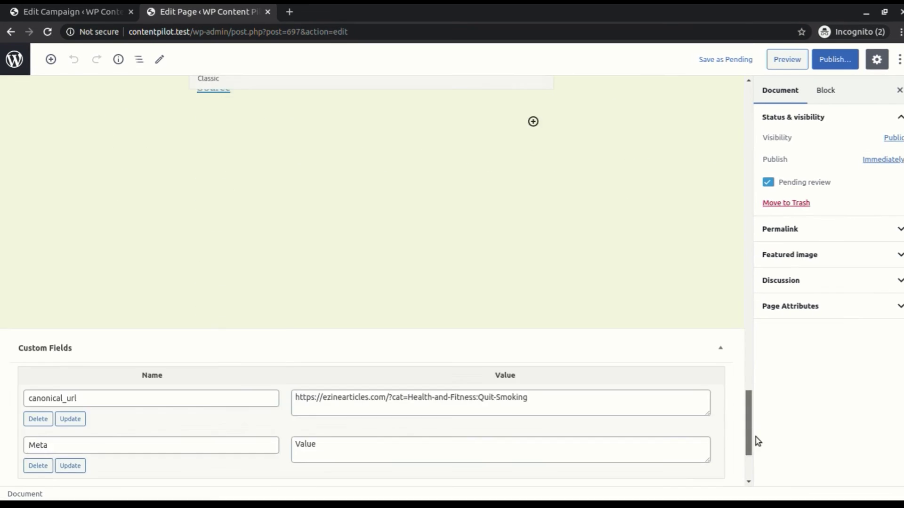
scroll(739, 438, down, 3)
click(73, 443)
click(382, 447)
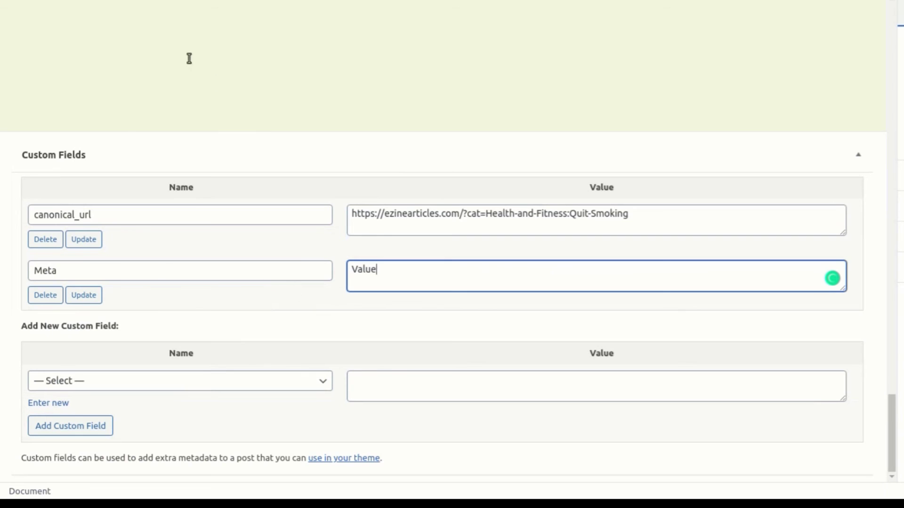